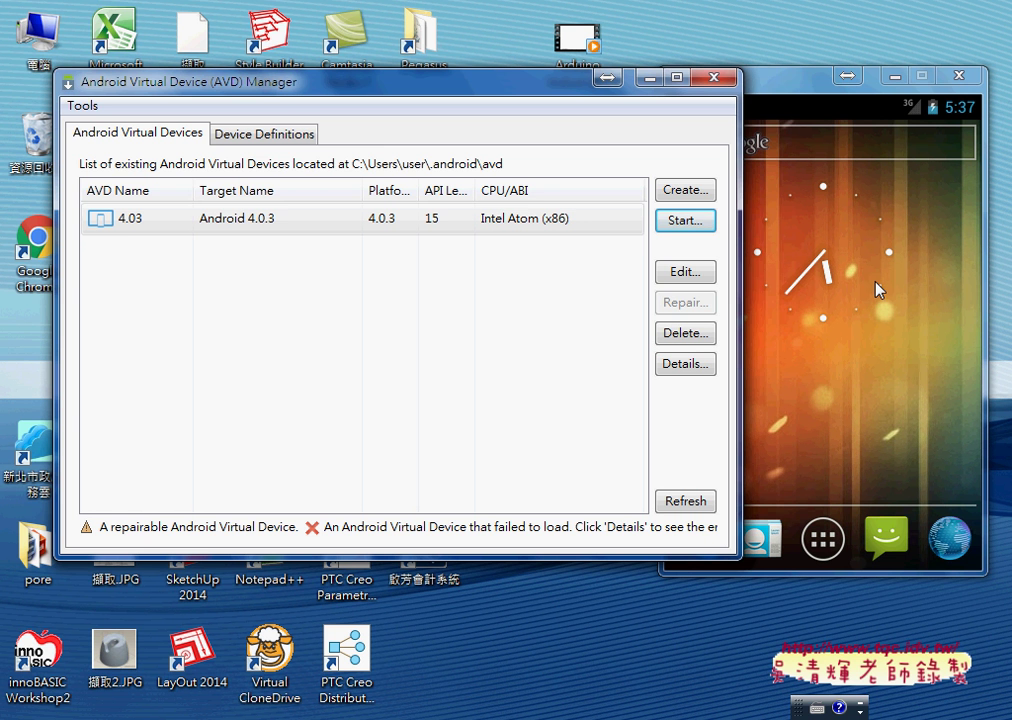
- Open the 4.03 virtual device for editing and check its Android target options
{"action": "left_click", "coordinate": [678, 277]}
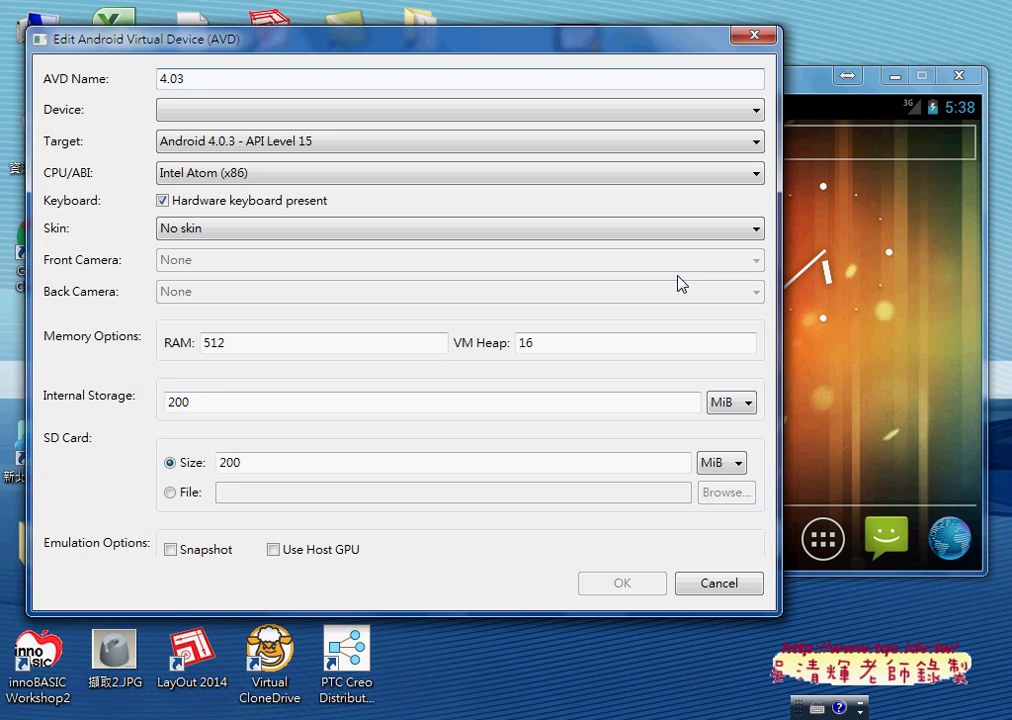
{"action": "left_click", "coordinate": [754, 35]}
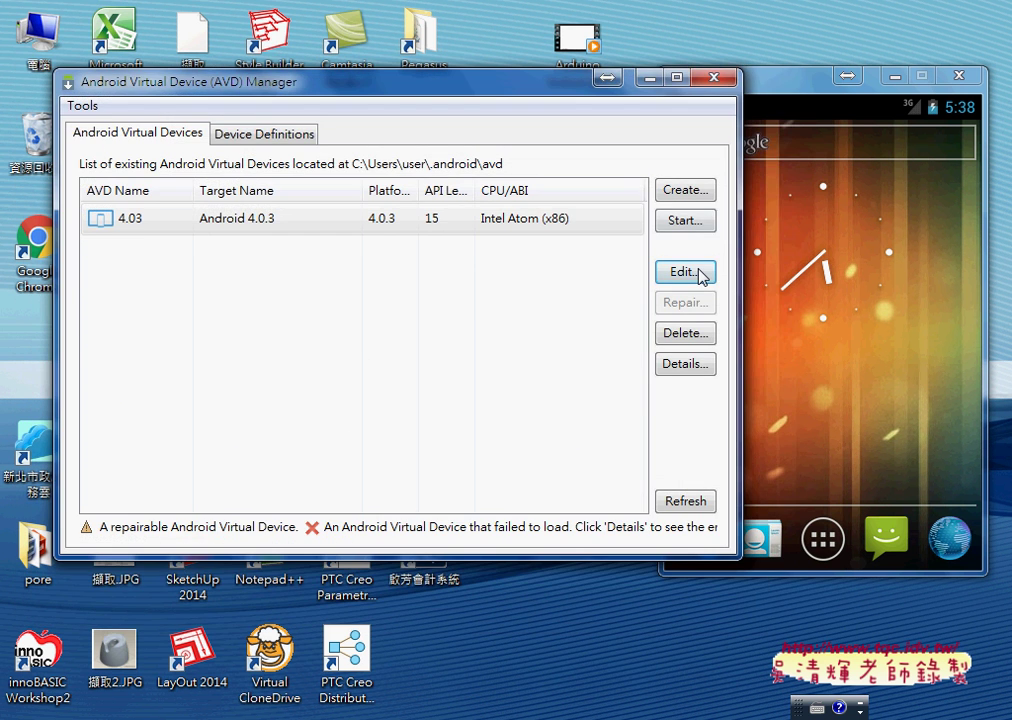
{"action": "left_click", "coordinate": [696, 274]}
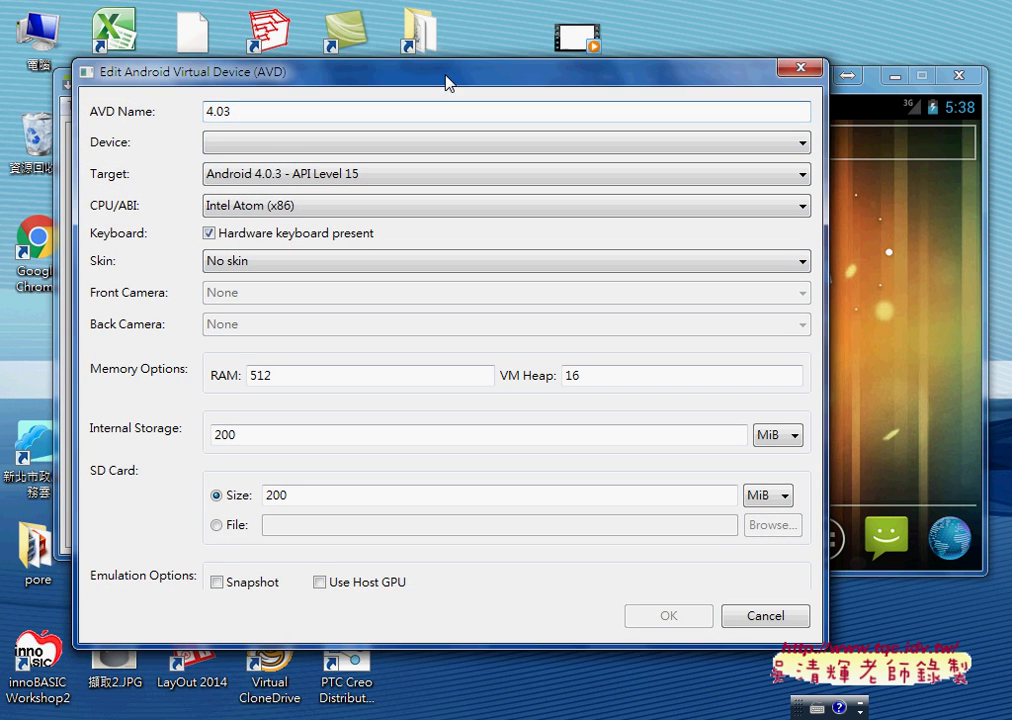
{"action": "left_click_drag", "start_coordinate": [447, 83], "coordinate": [383, 49]}
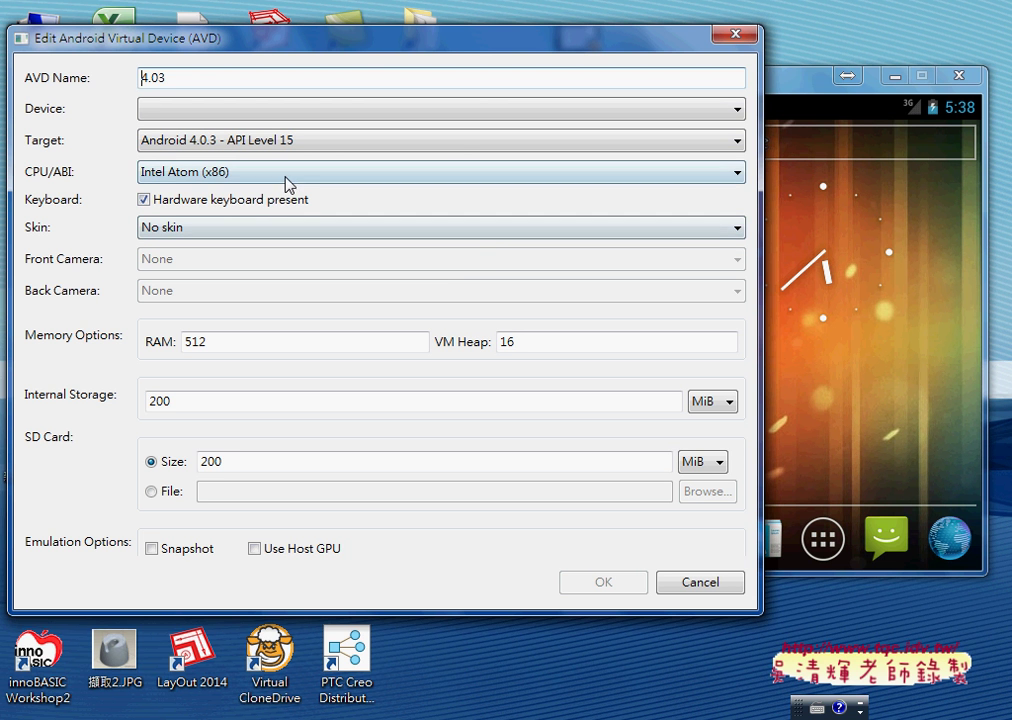
{"action": "left_click", "coordinate": [293, 150]}
{"action": "left_click", "coordinate": [293, 150]}
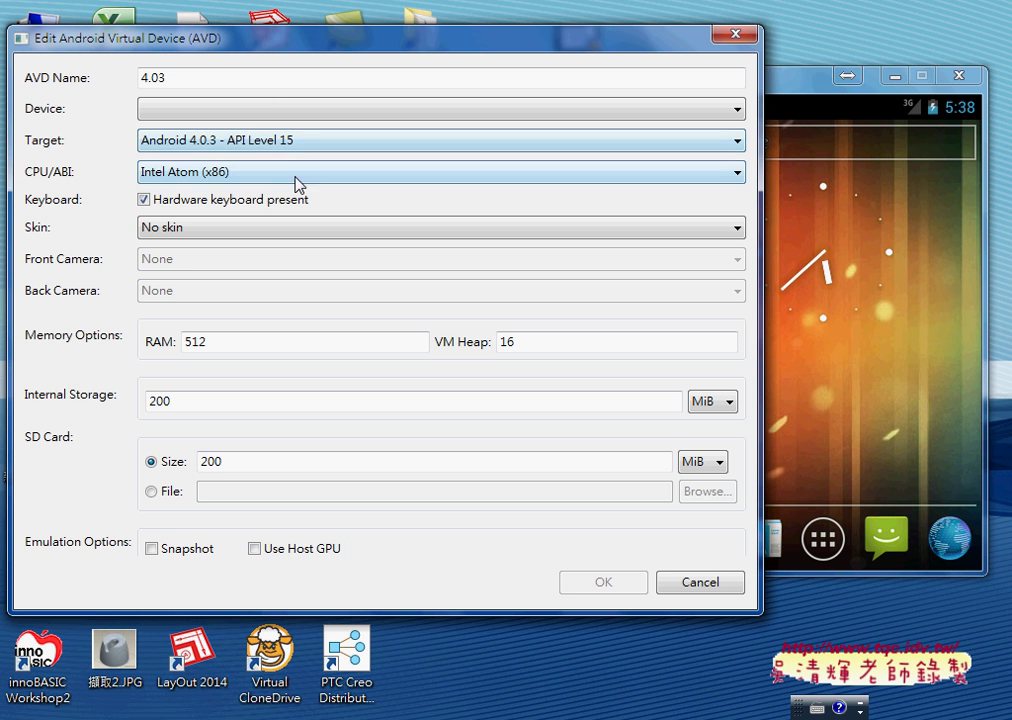
- Look through the device choices for the 3.2" QVGA (ADP2) model
{"action": "left_click", "coordinate": [265, 110]}
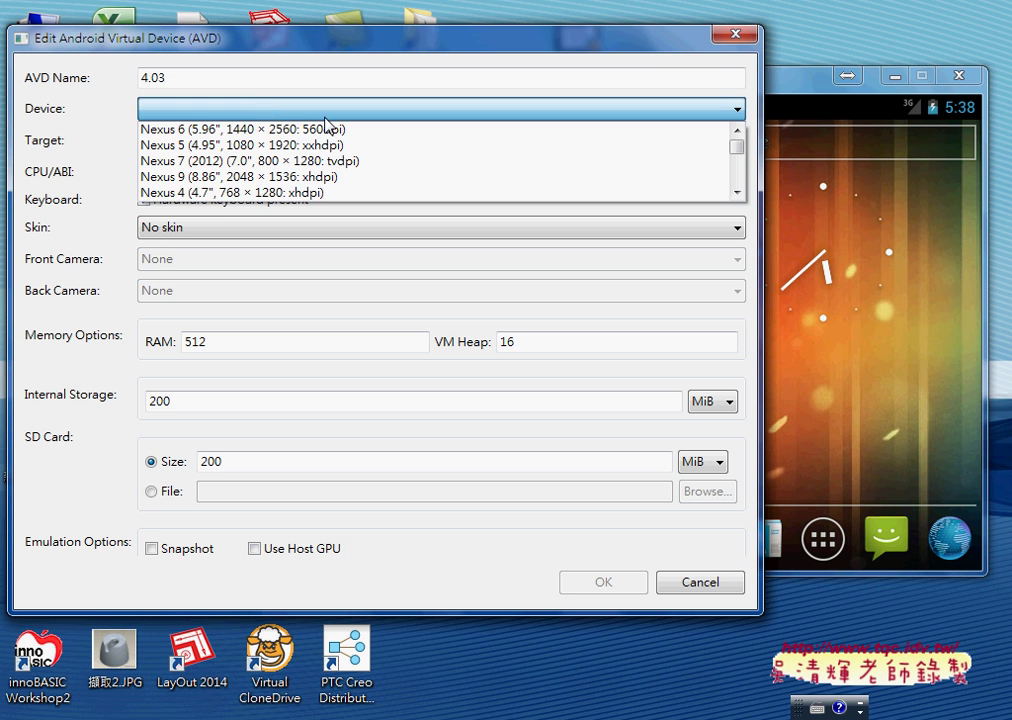
{"action": "left_click_drag", "start_coordinate": [741, 151], "coordinate": [741, 170]}
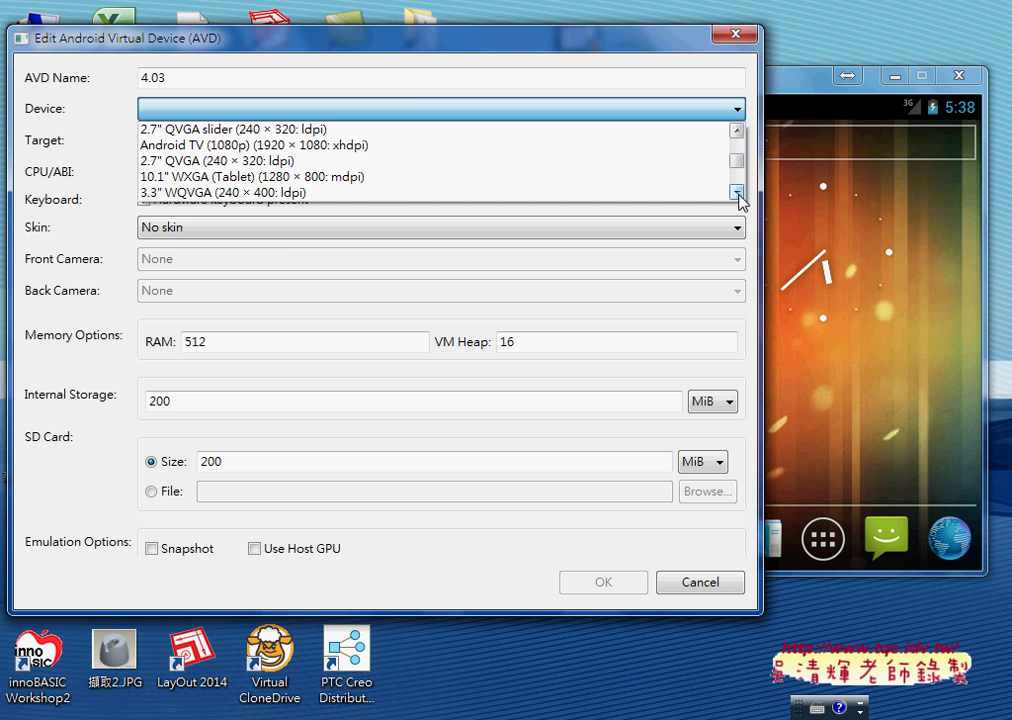
{"action": "scroll", "coordinate": [739, 194], "scroll_direction": "down", "scroll_amount": 1}
{"action": "scroll", "coordinate": [739, 194], "scroll_direction": "down", "scroll_amount": 5}
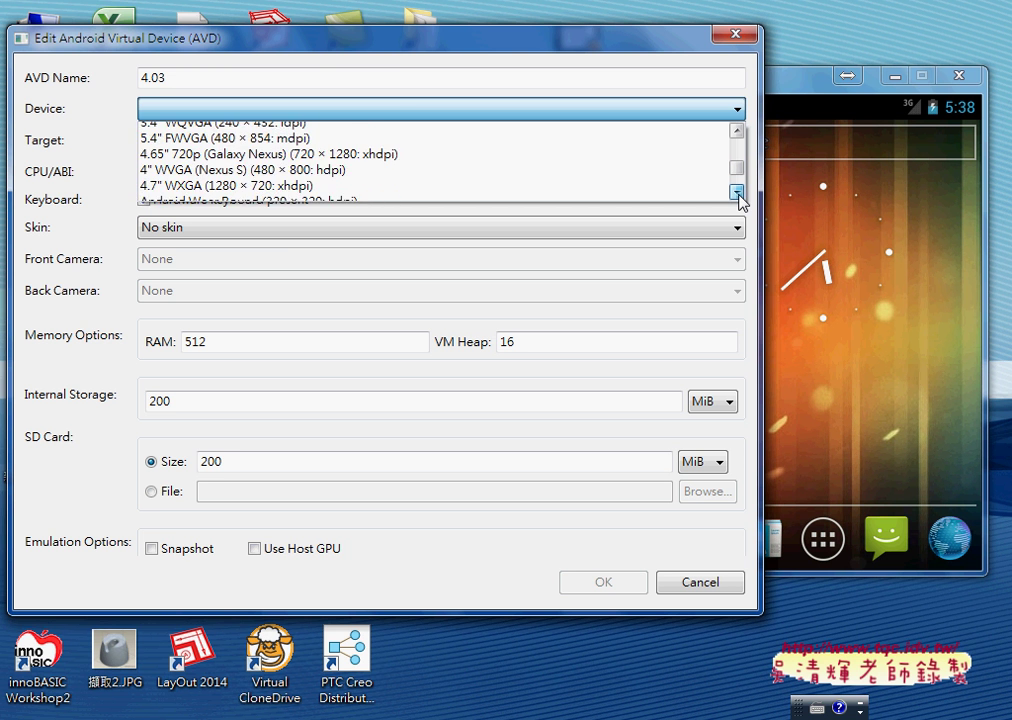
{"action": "scroll", "coordinate": [739, 194], "scroll_direction": "down", "scroll_amount": 3}
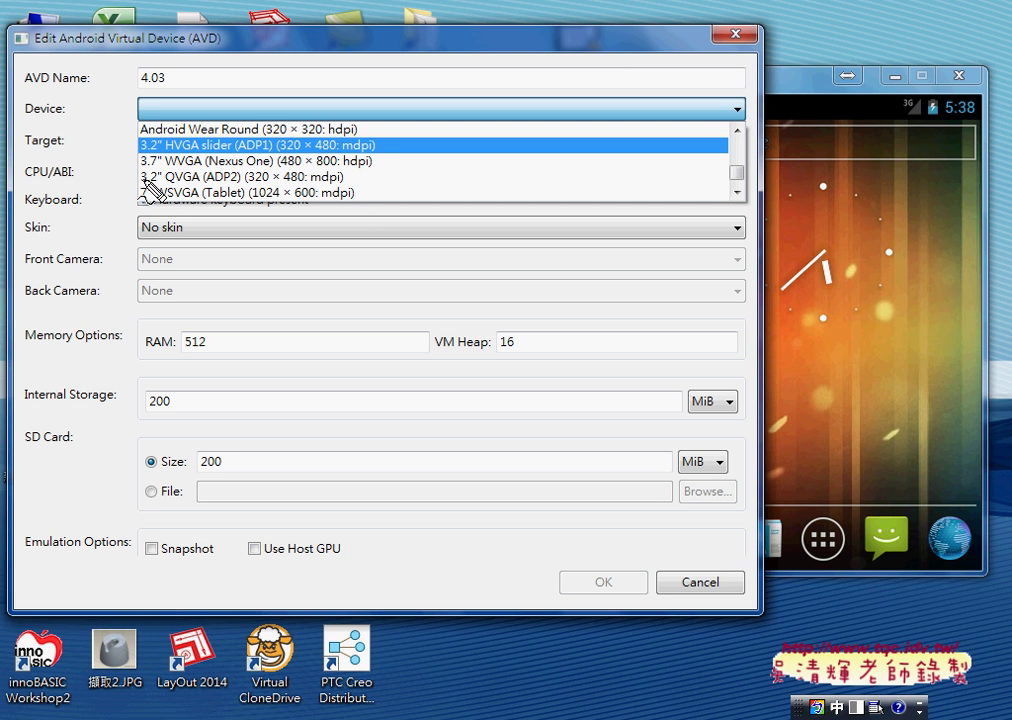
{"action": "mouse_move", "coordinate": [131, 186]}
{"action": "left_mouse_down"}
{"action": "mouse_move", "coordinate": [136, 176]}
{"action": "mouse_move", "coordinate": [350, 170]}
{"action": "left_mouse_up"}
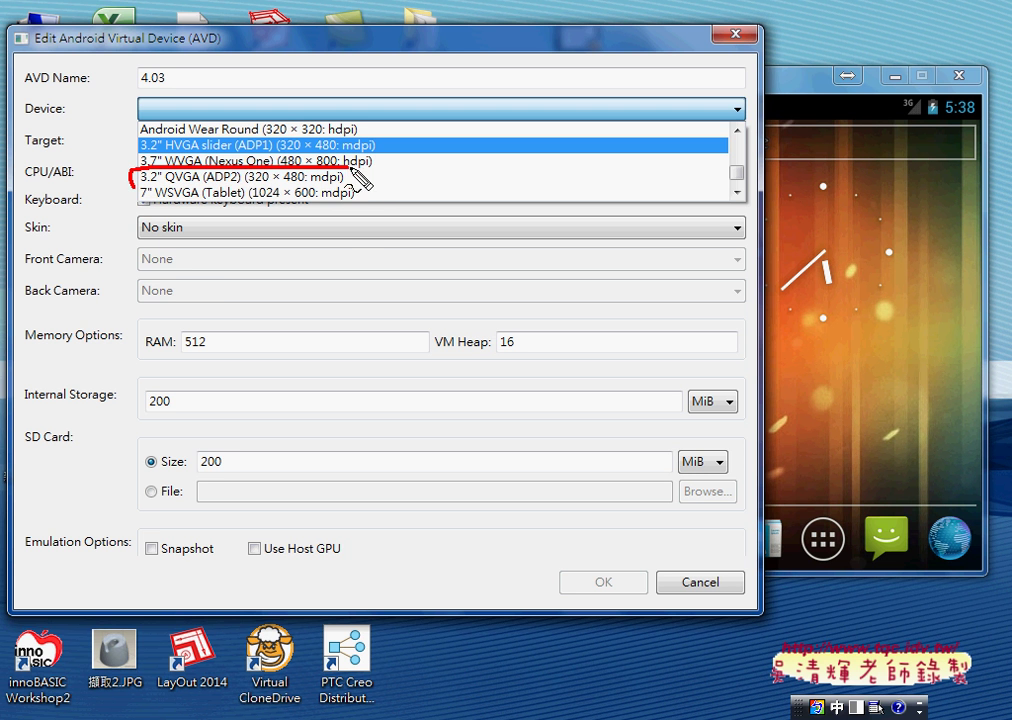
{"action": "left_click_drag", "start_coordinate": [135, 188], "coordinate": [362, 188]}
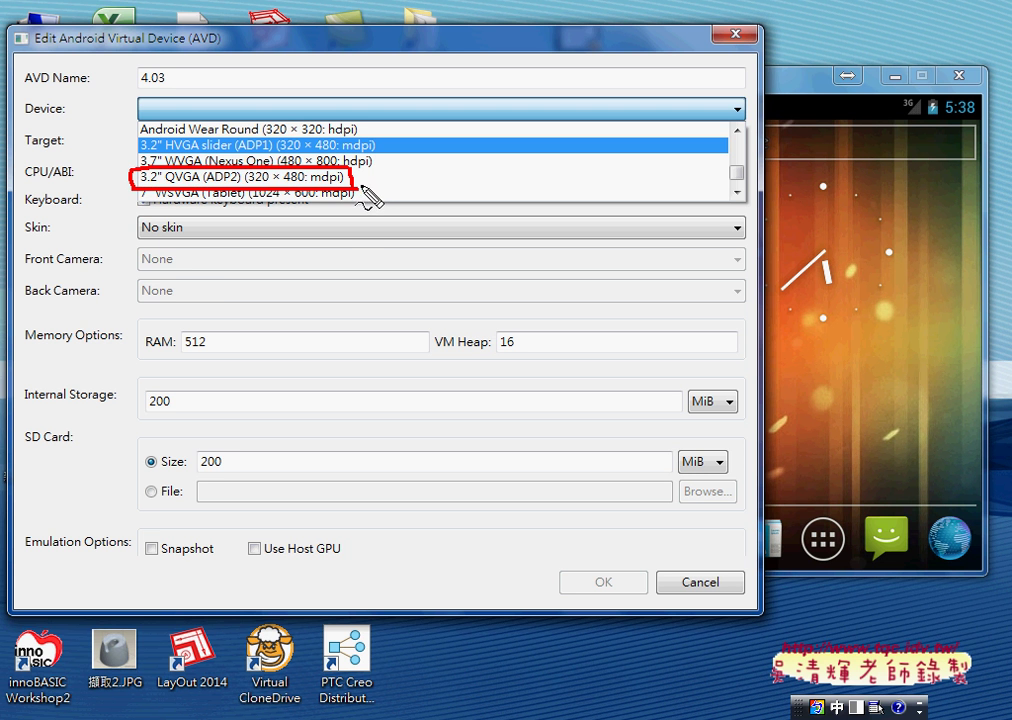
{"action": "key", "text": "Escape"}
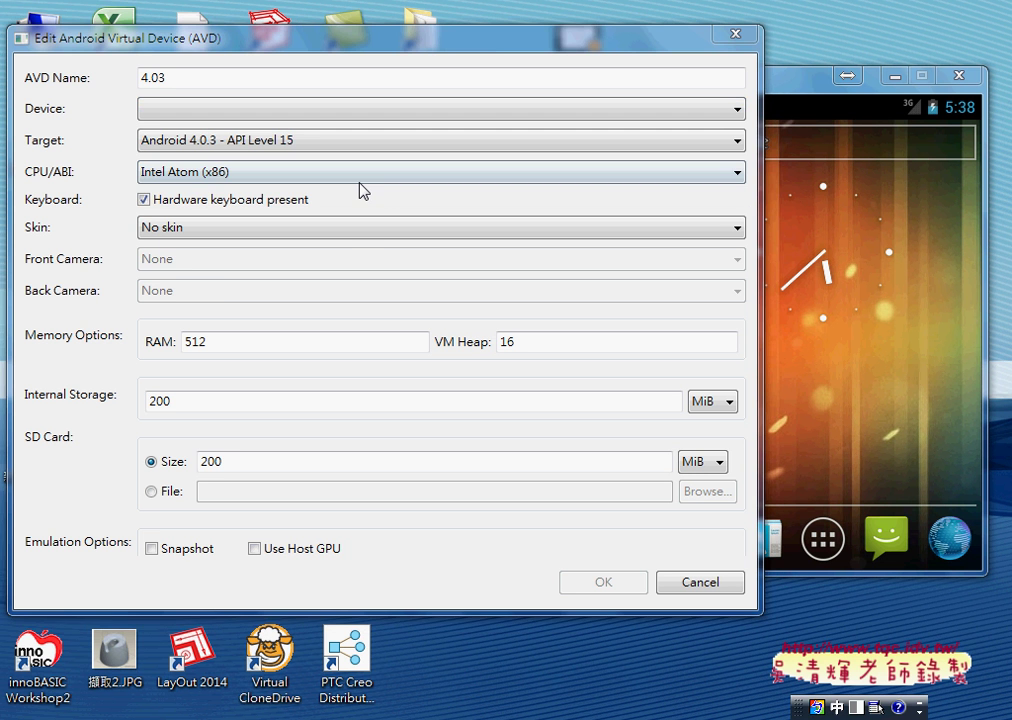
- Set the virtual device's hardware model to 3.2" QVGA (ADP2) (320 × 480: mdpi)
{"action": "left_click", "coordinate": [407, 149]}
{"action": "left_click", "coordinate": [407, 151]}
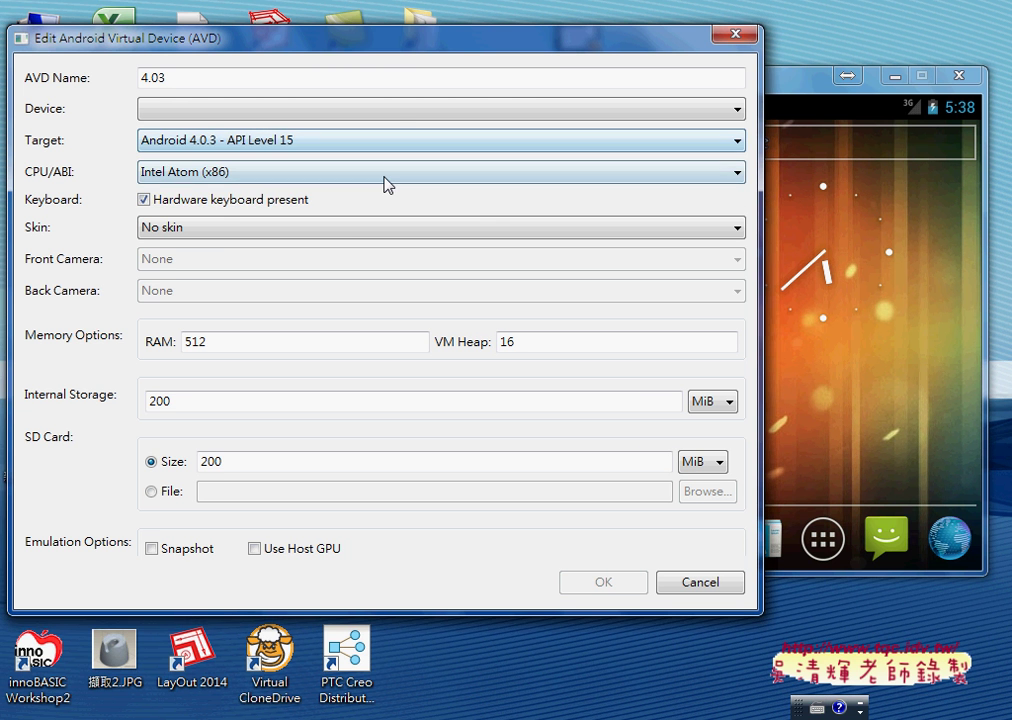
{"action": "left_click", "coordinate": [387, 183]}
{"action": "left_click", "coordinate": [388, 168]}
{"action": "left_click", "coordinate": [394, 110]}
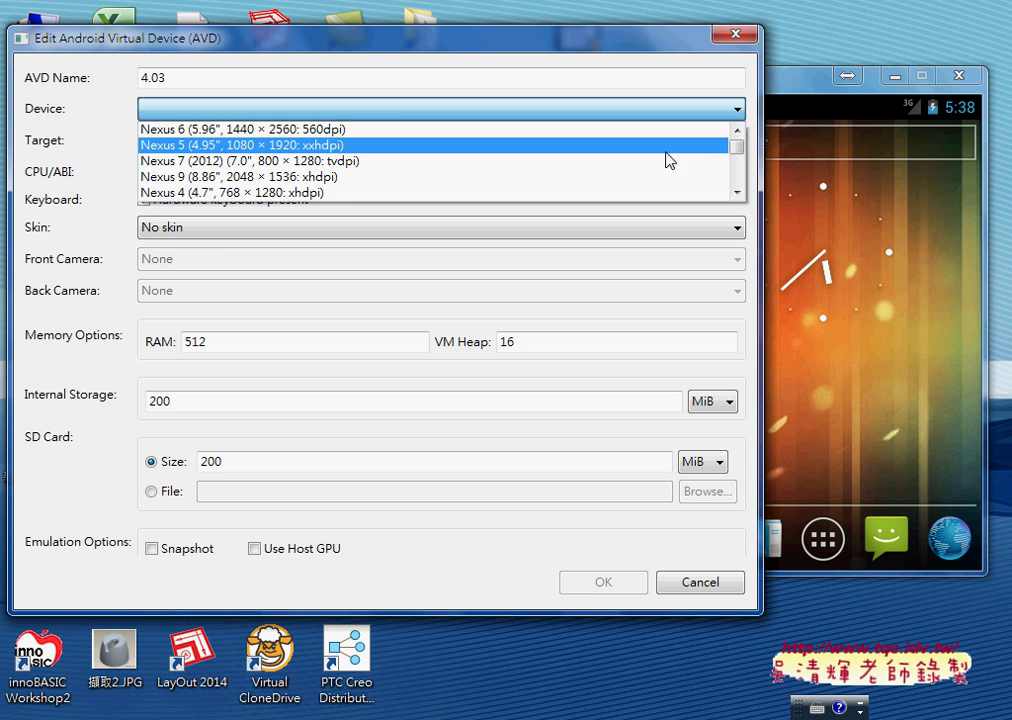
{"action": "left_click_drag", "start_coordinate": [734, 151], "coordinate": [738, 182]}
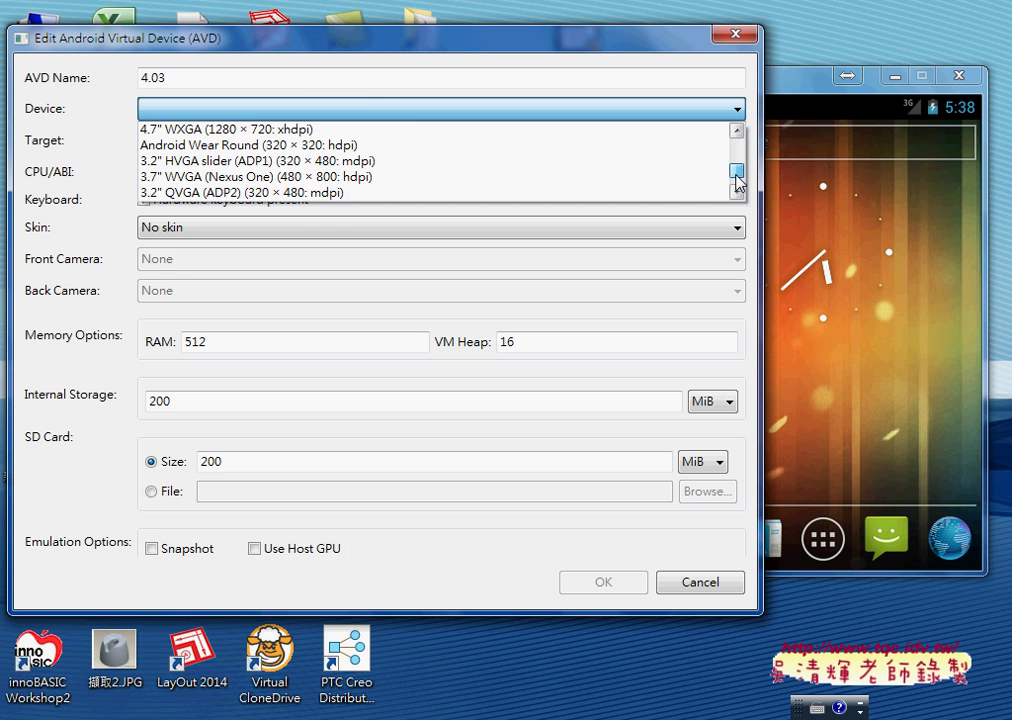
{"action": "left_click", "coordinate": [372, 196]}
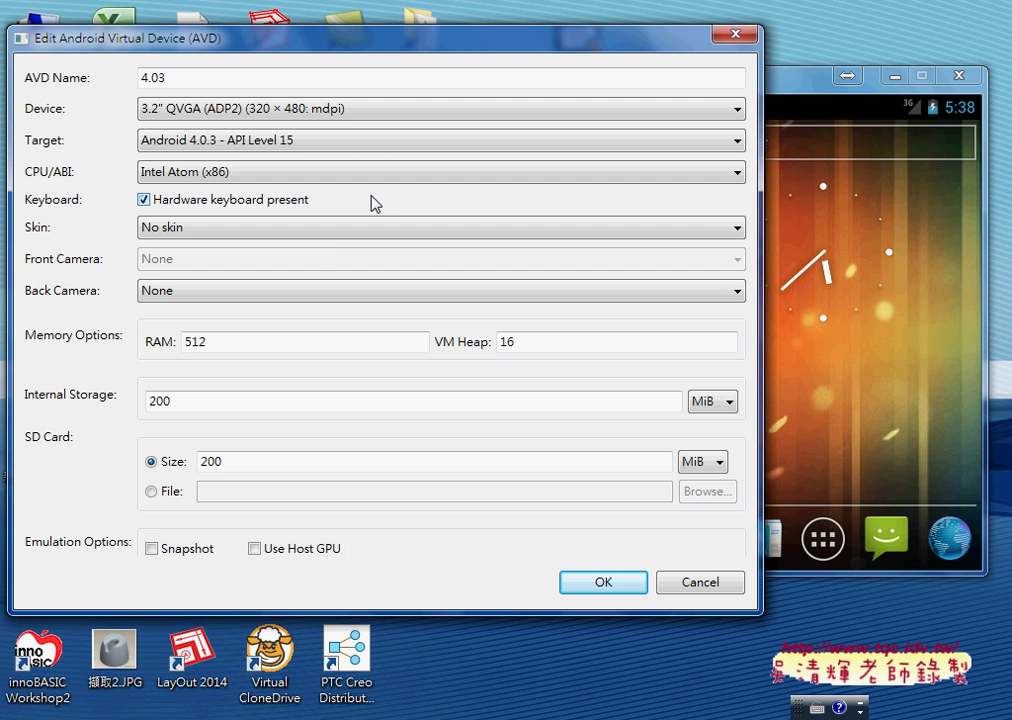
- Set the skin to HVGA and save the changes to the 4.03 virtual device
{"action": "left_click", "coordinate": [328, 232]}
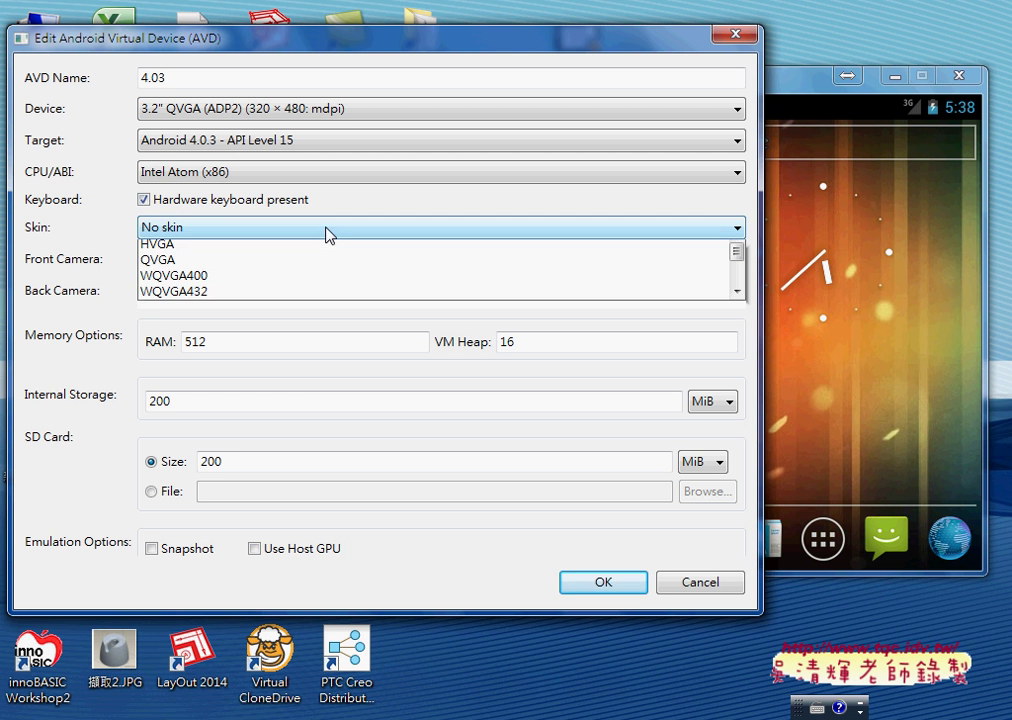
{"action": "left_click", "coordinate": [193, 265]}
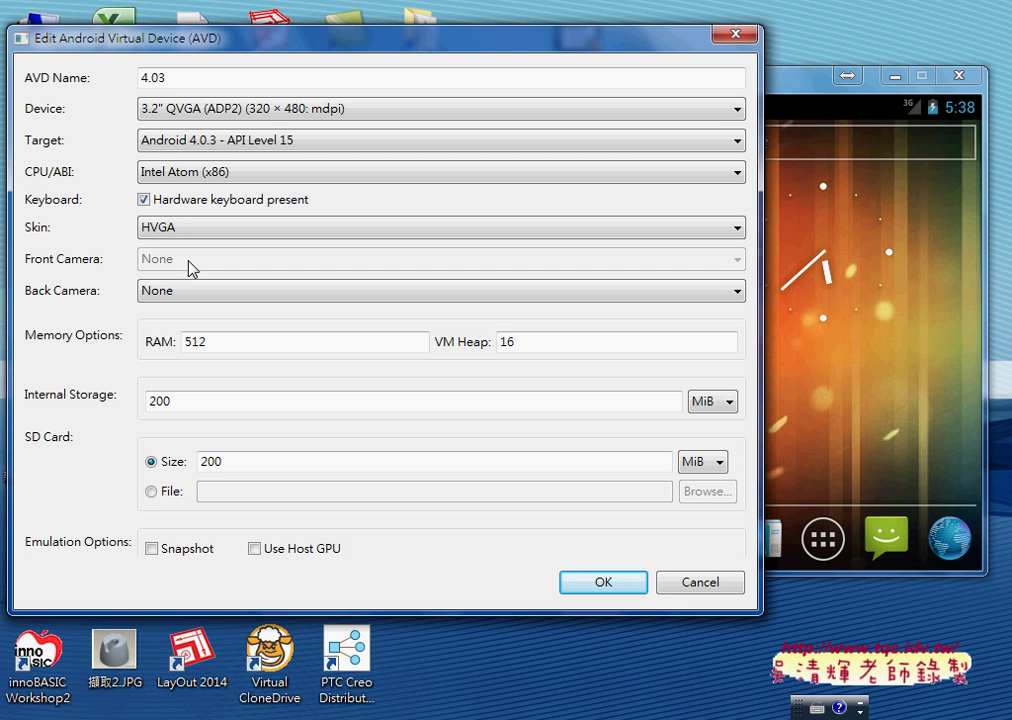
{"action": "left_click", "coordinate": [600, 584]}
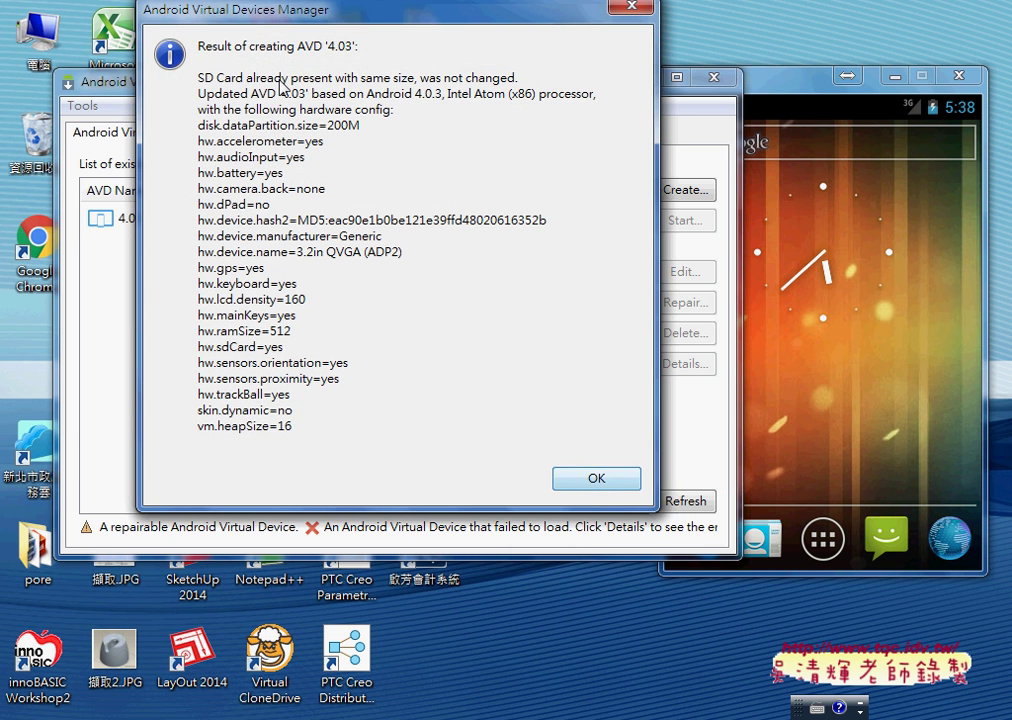
{"action": "left_click", "coordinate": [594, 478]}
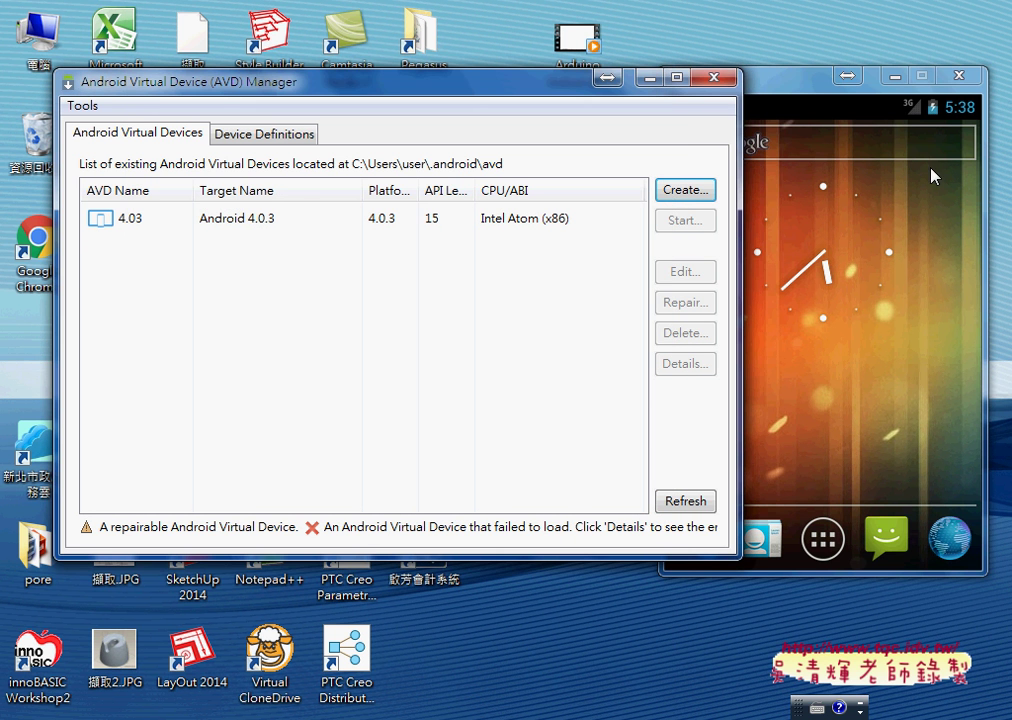
- Close the running emulator and relaunch the 4.03 virtual device, placing its window beside the manager
{"action": "left_click", "coordinate": [966, 76]}
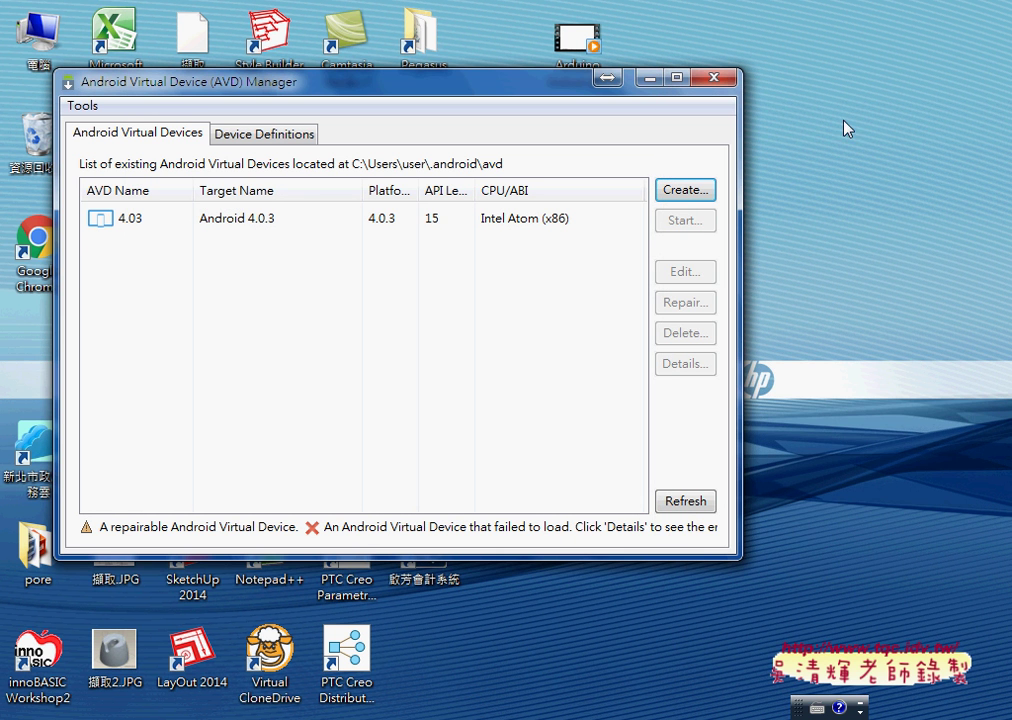
{"action": "left_click", "coordinate": [499, 220]}
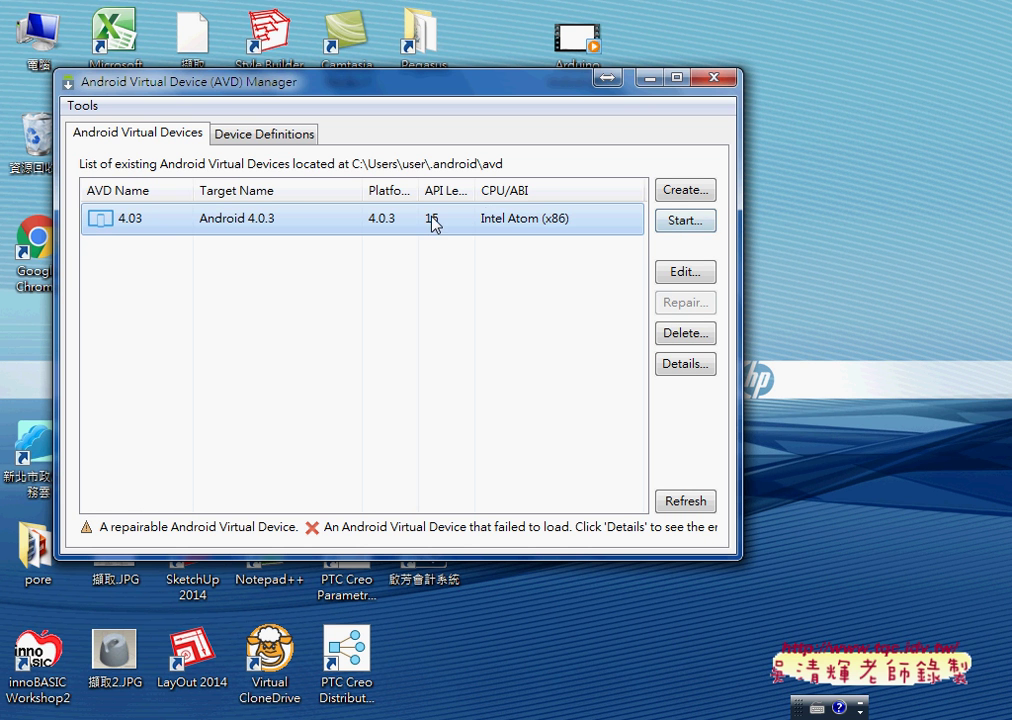
{"action": "left_click", "coordinate": [691, 223]}
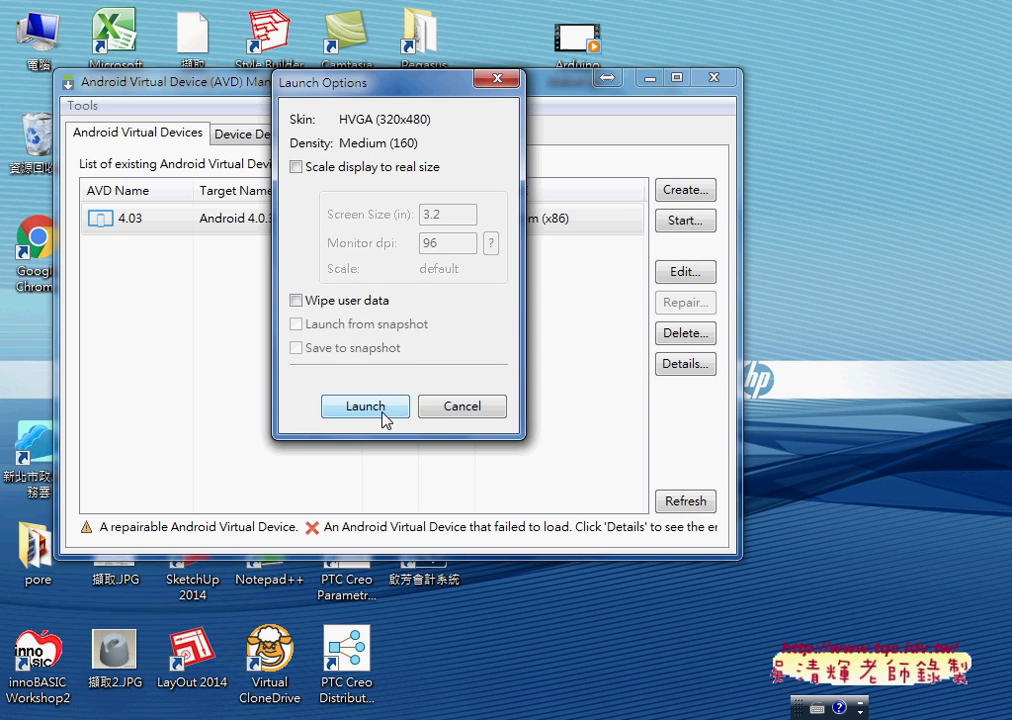
{"action": "left_click", "coordinate": [383, 412]}
{"action": "left_click_drag", "start_coordinate": [452, 155], "coordinate": [798, 155]}
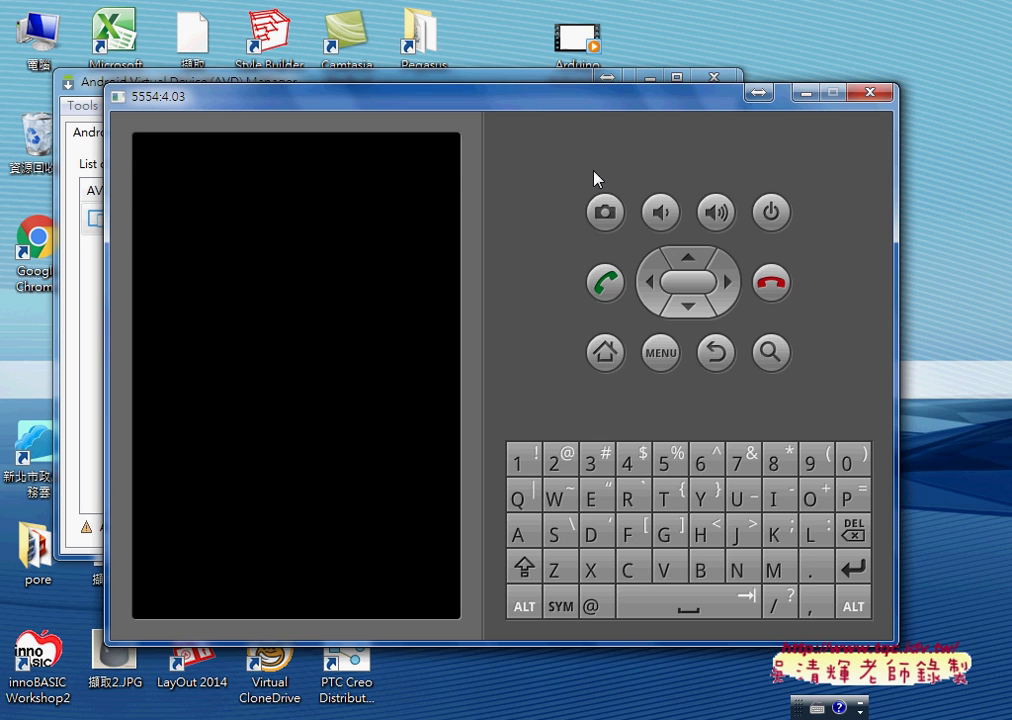
{"action": "left_click_drag", "start_coordinate": [581, 115], "coordinate": [933, 115]}
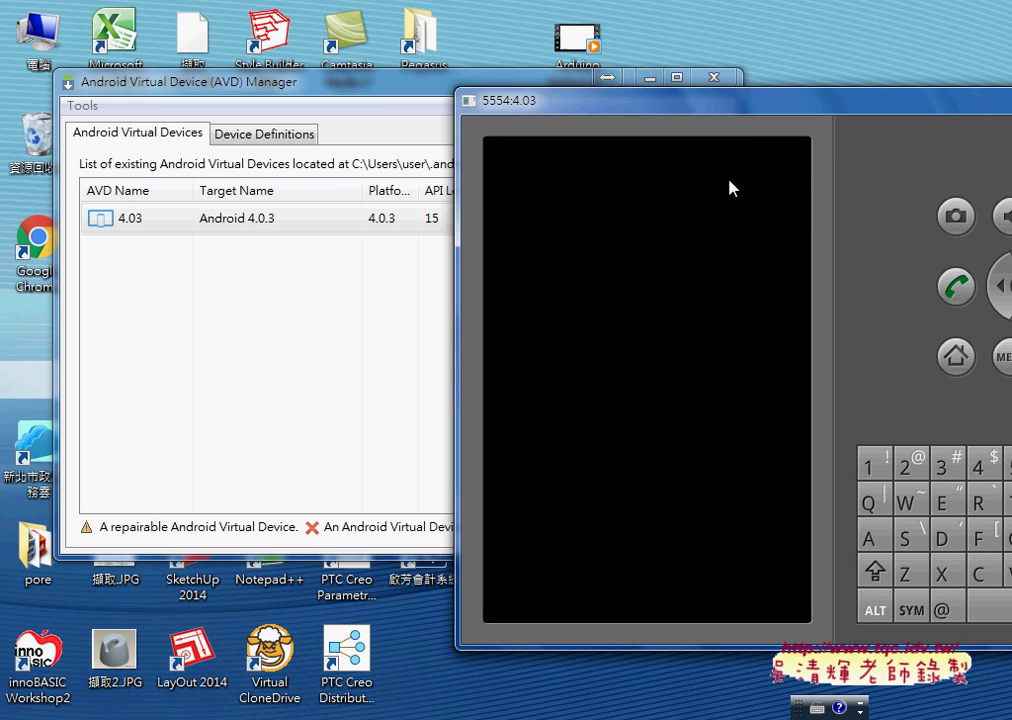
- Reopen the settings of the 4.03 virtual device and review the available device and skin choices
{"action": "left_click", "coordinate": [398, 236]}
{"action": "left_click", "coordinate": [693, 274]}
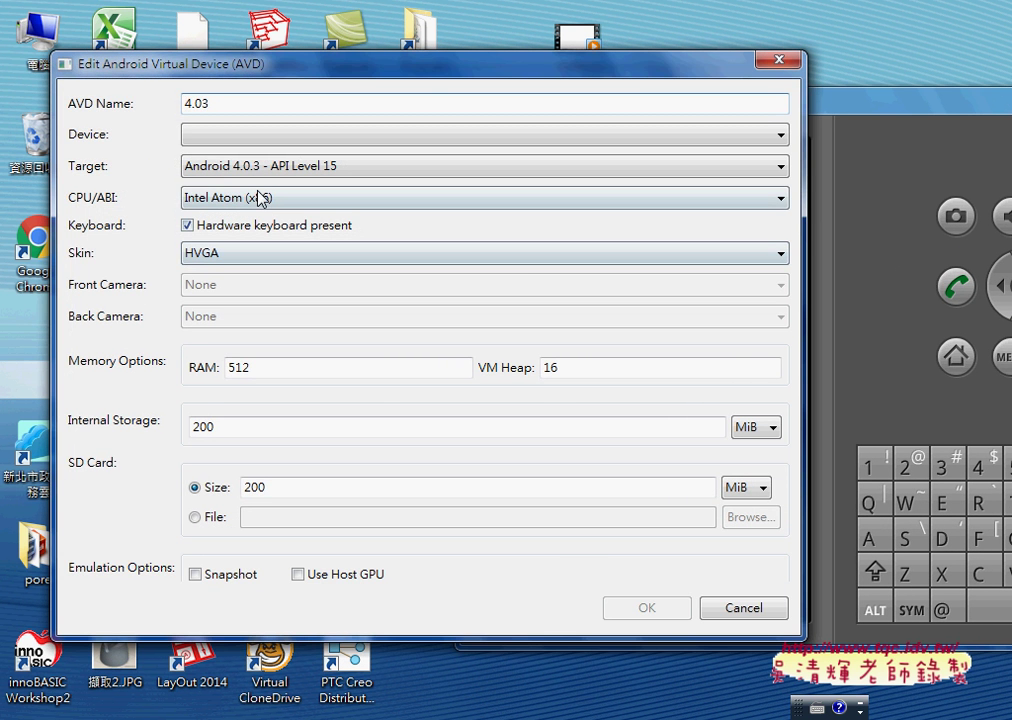
{"action": "left_click", "coordinate": [250, 138]}
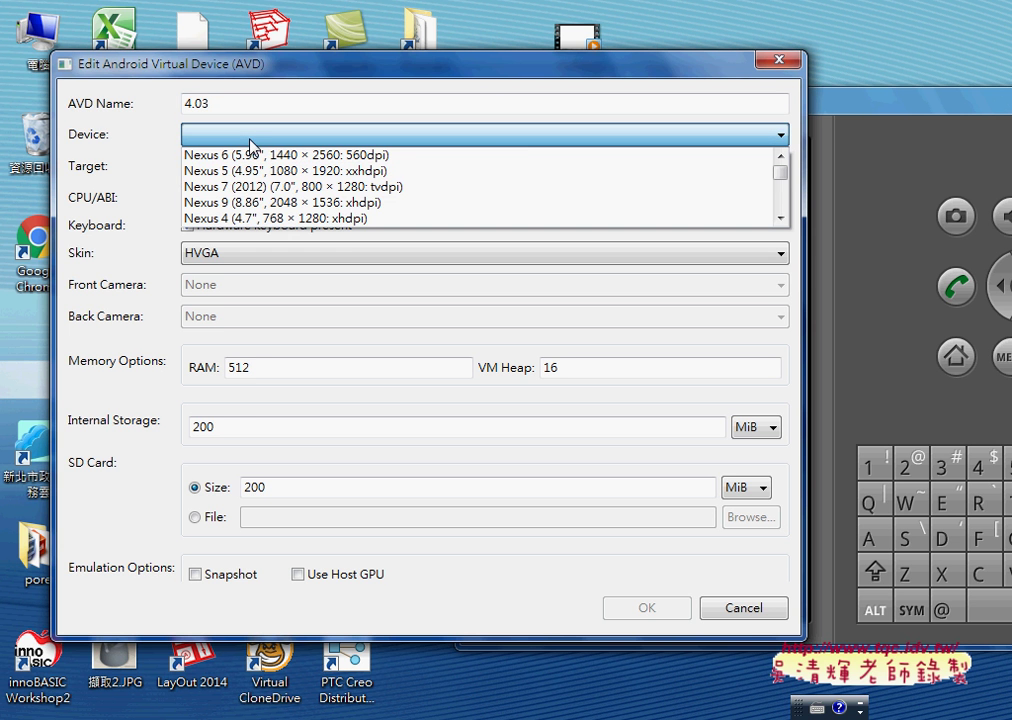
{"action": "left_click", "coordinate": [492, 138]}
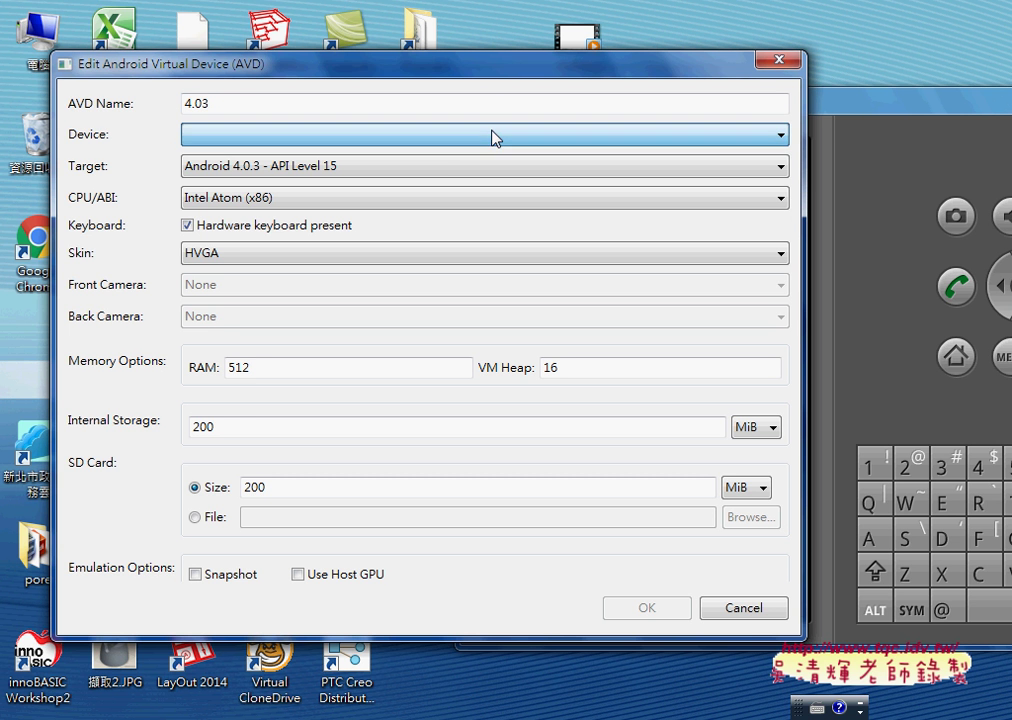
{"action": "left_click", "coordinate": [262, 256]}
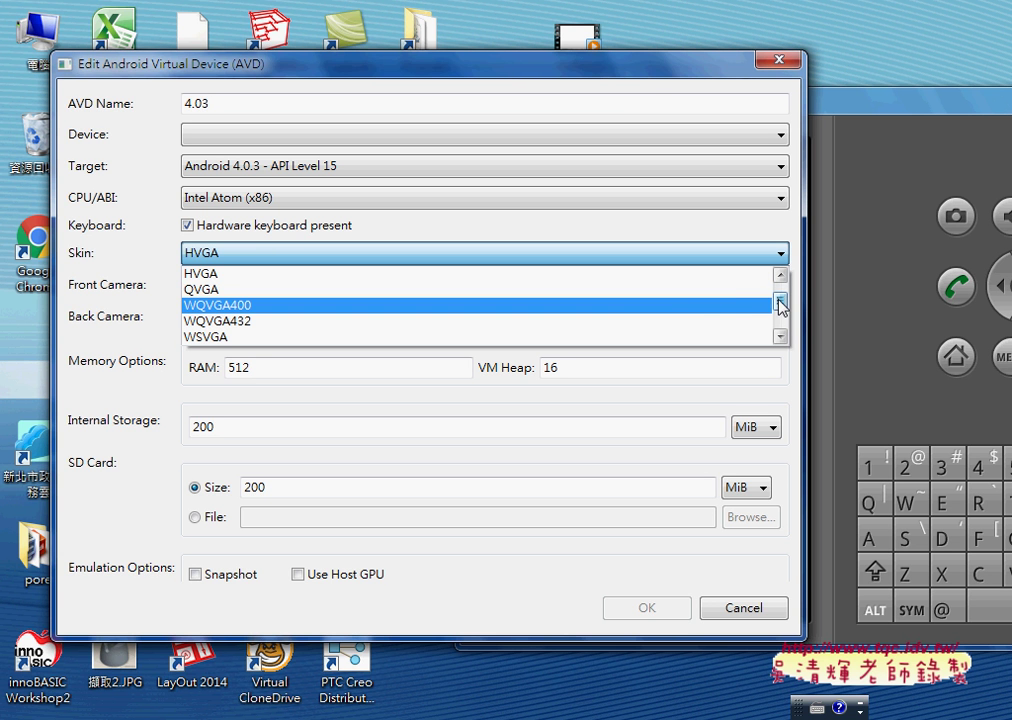
{"action": "left_click_drag", "start_coordinate": [779, 303], "coordinate": [783, 285]}
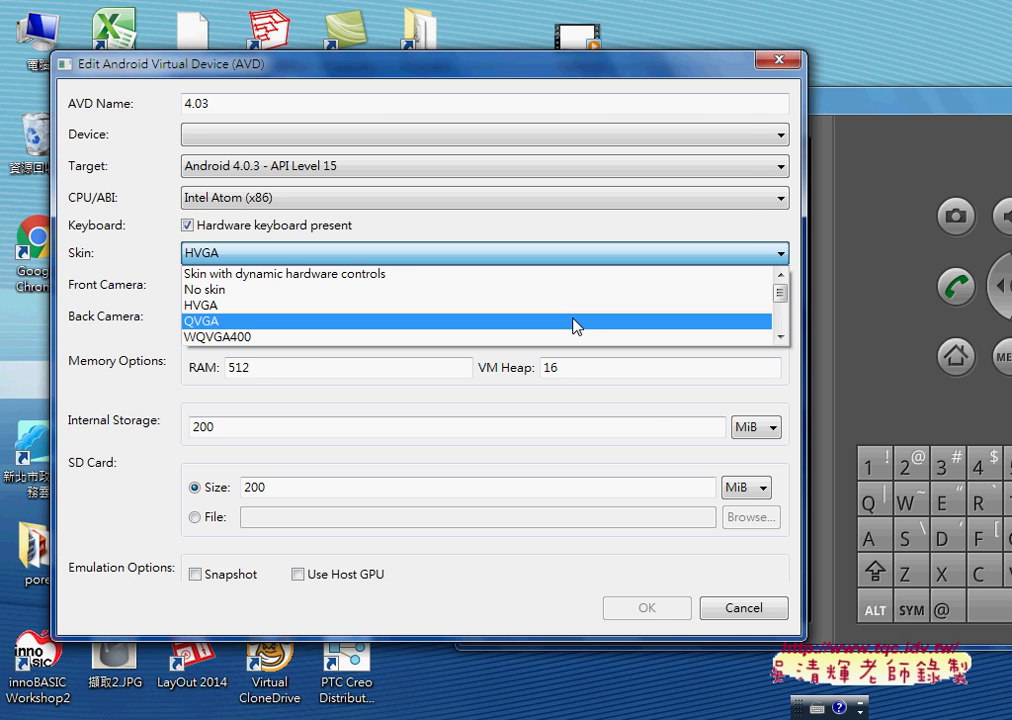
{"action": "left_click", "coordinate": [671, 408]}
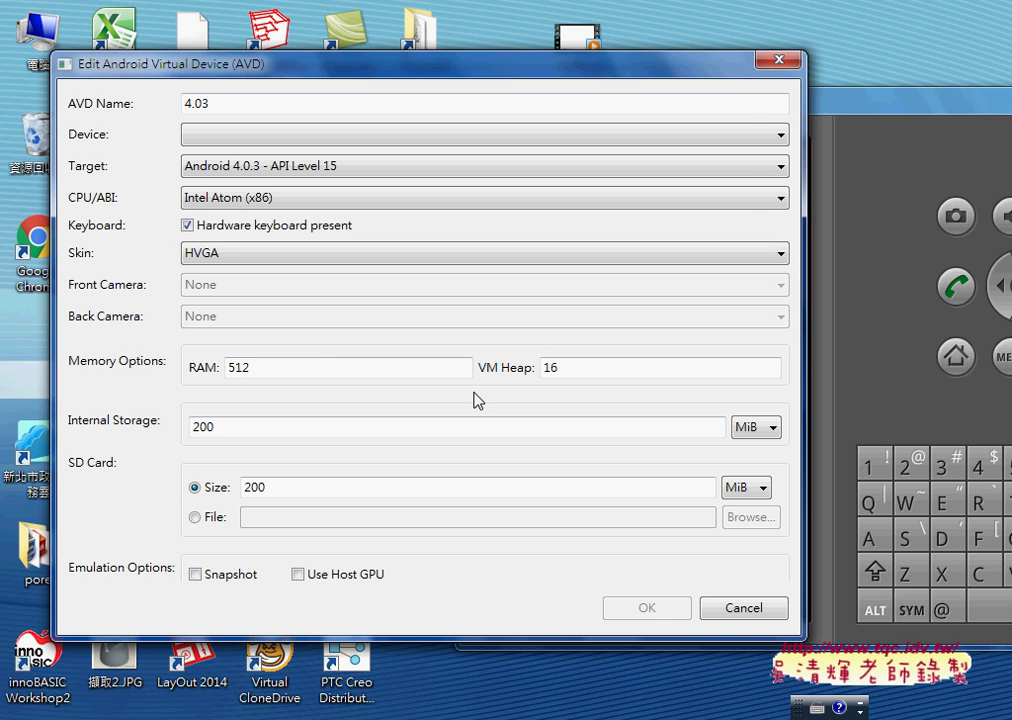
- Try to set the virtual device's RAM to 2024, and discard the edit
{"action": "double_click", "coordinate": [290, 367]}
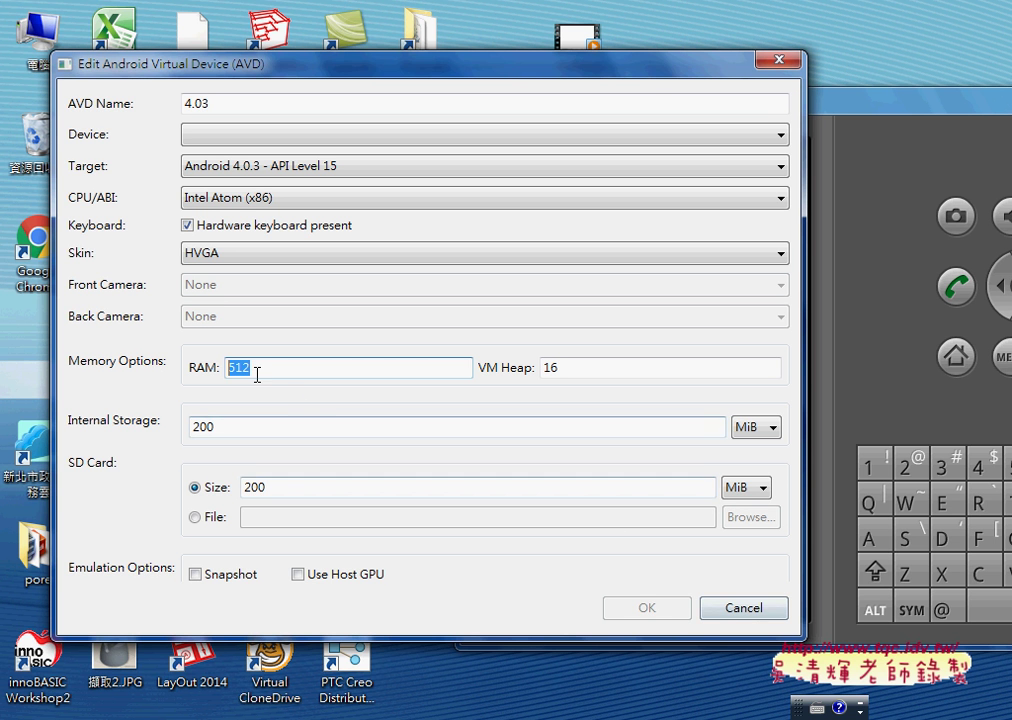
{"action": "type", "text": "10"}
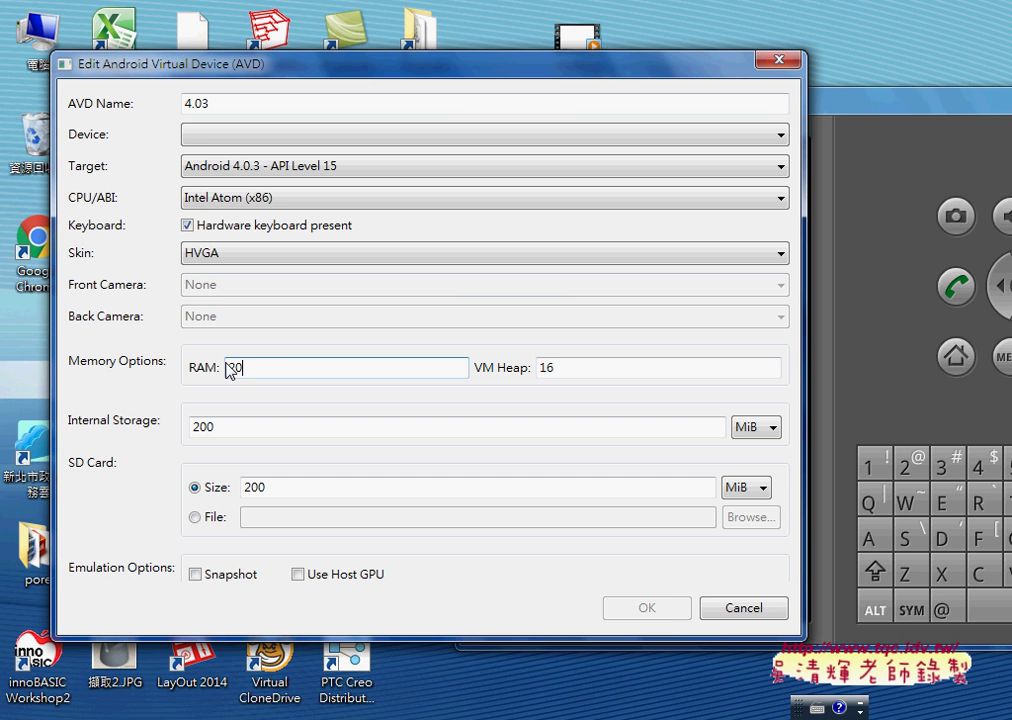
{"action": "type", "text": "24"}
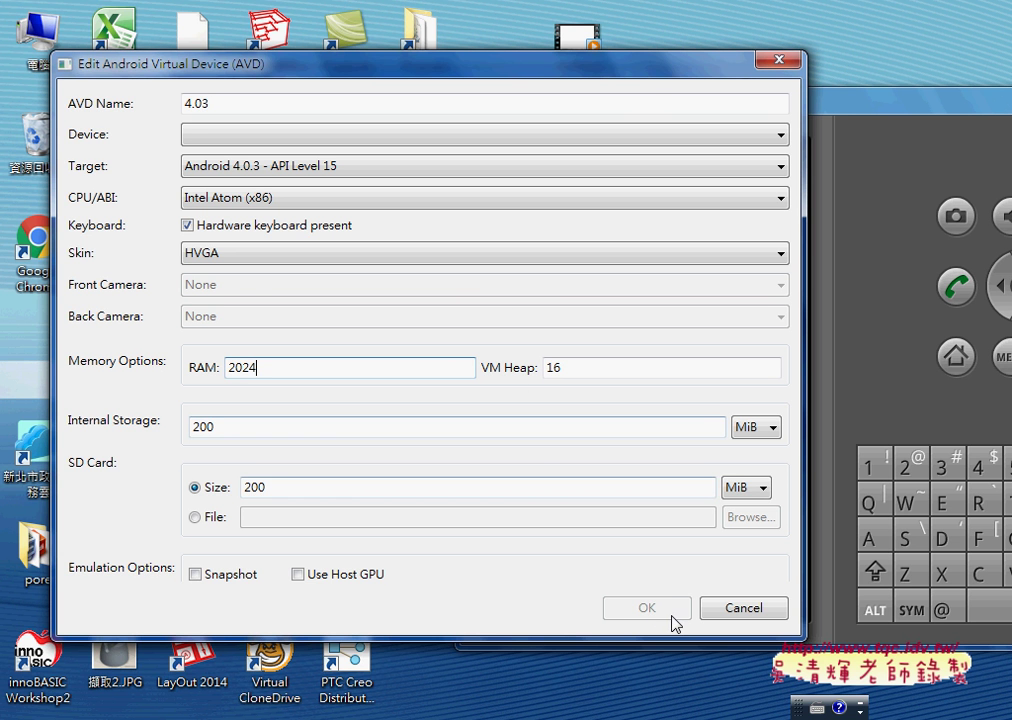
{"action": "left_click", "coordinate": [734, 612]}
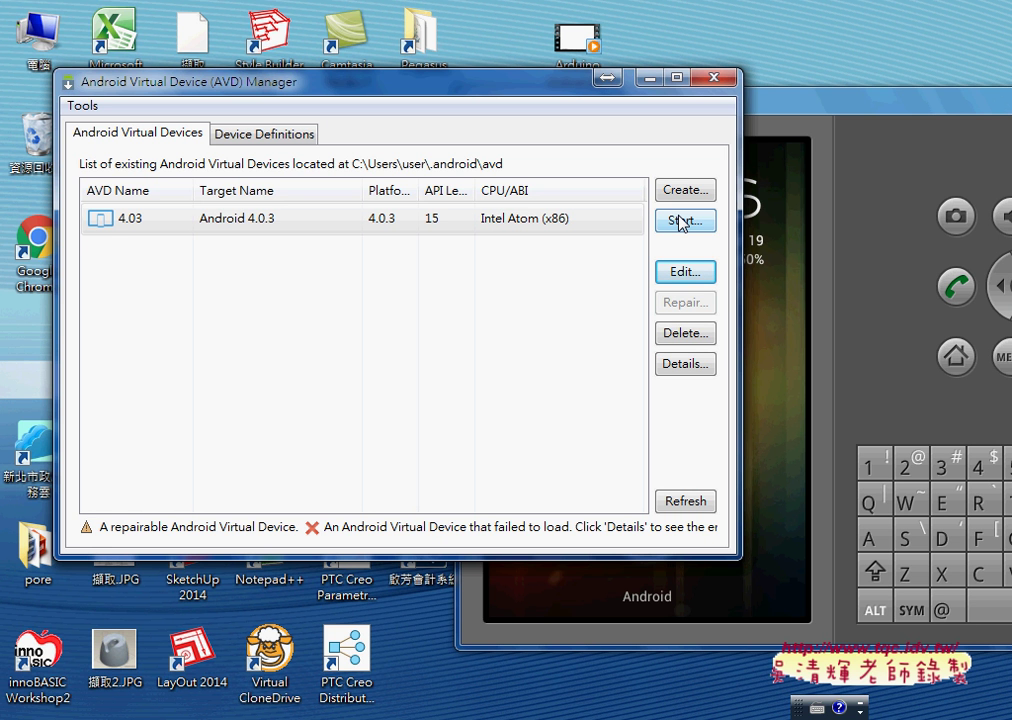
- Bring the 4.03 emulator window to the front, unlock its home screen and reposition the window so its keypad shows
{"action": "left_click", "coordinate": [856, 277]}
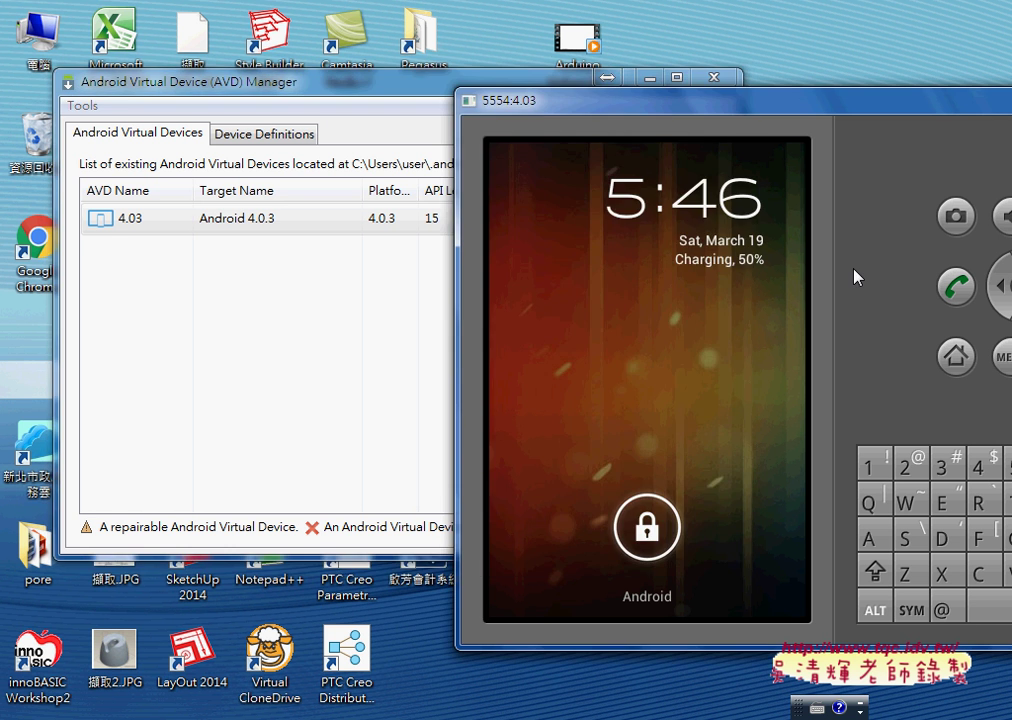
{"action": "left_click_drag", "start_coordinate": [647, 528], "coordinate": [809, 534]}
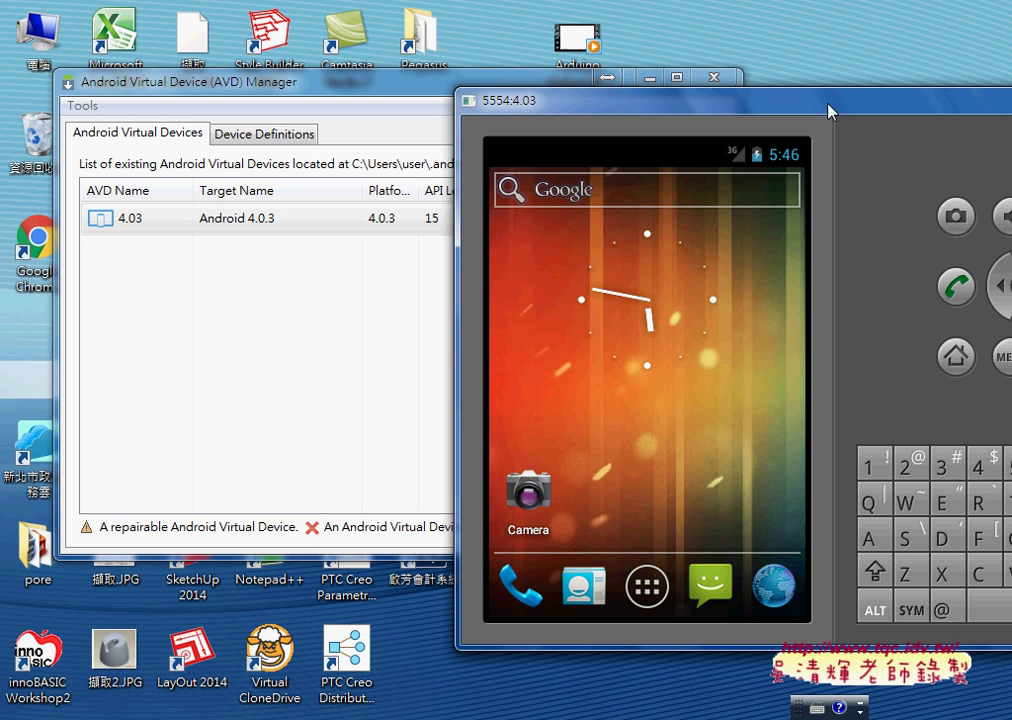
{"action": "left_click_drag", "start_coordinate": [829, 110], "coordinate": [722, 77]}
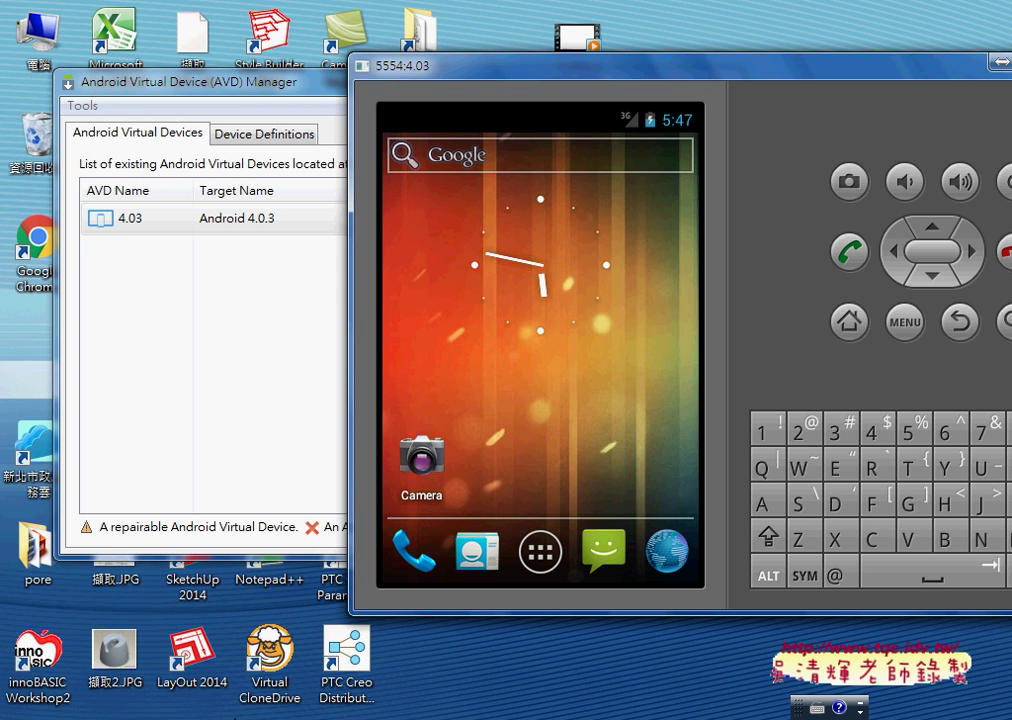
- Switch to the shared Drive folder in Chrome and the Genymotion session, and examine Genymotion's list of virtual devices
{"action": "left_click", "coordinate": [377, 683]}
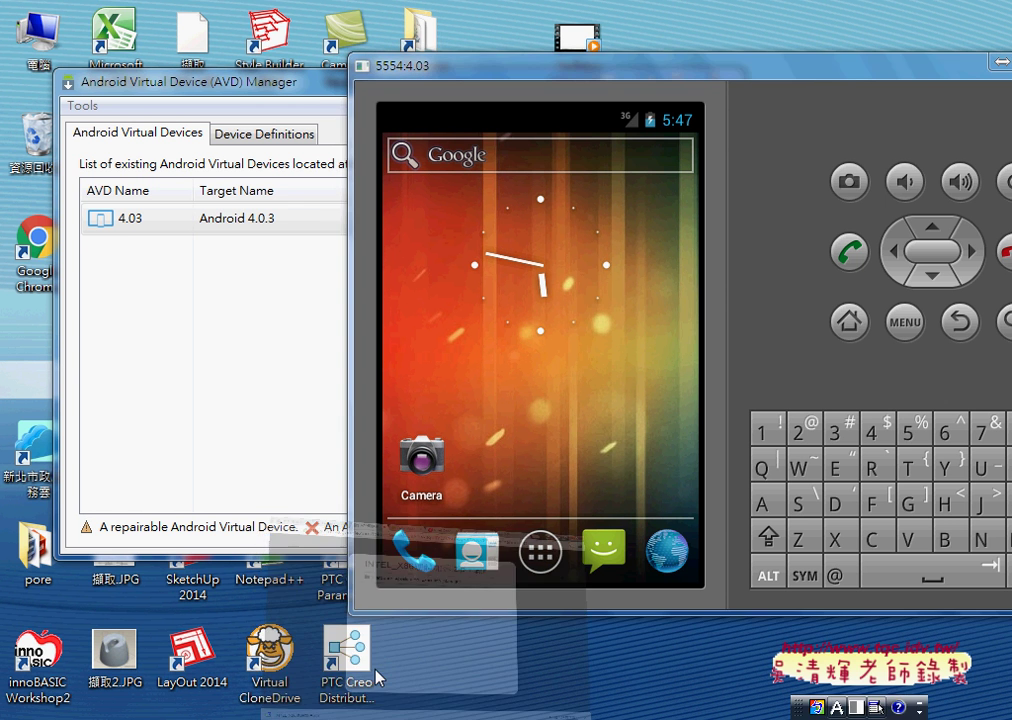
{"action": "left_click", "coordinate": [971, 86]}
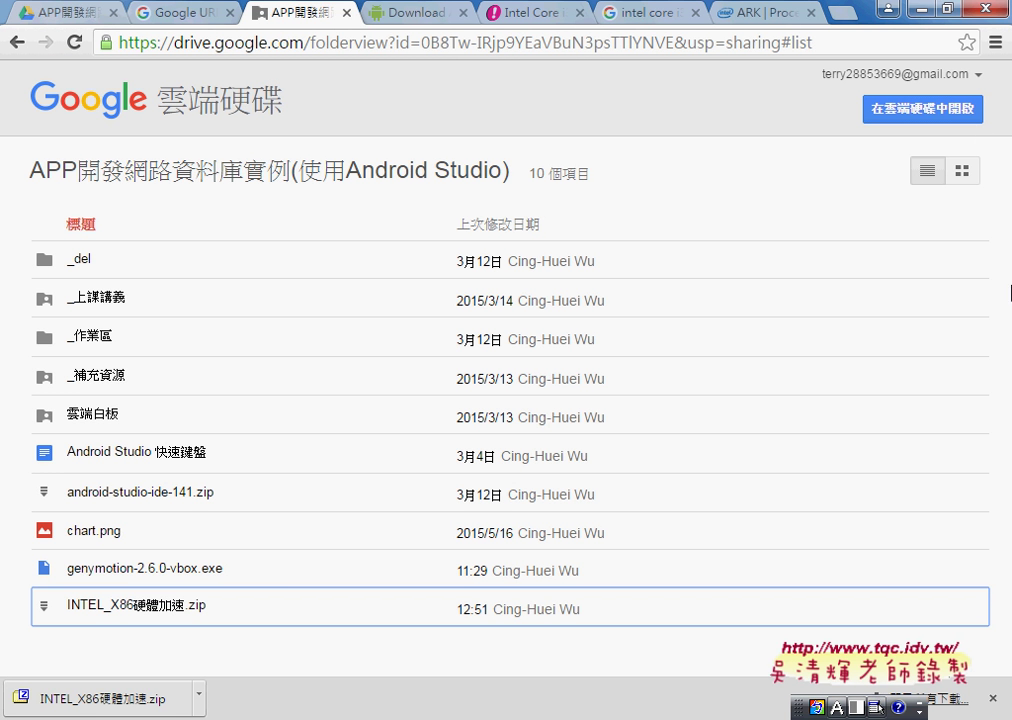
{"action": "key", "text": "alt+Tab"}
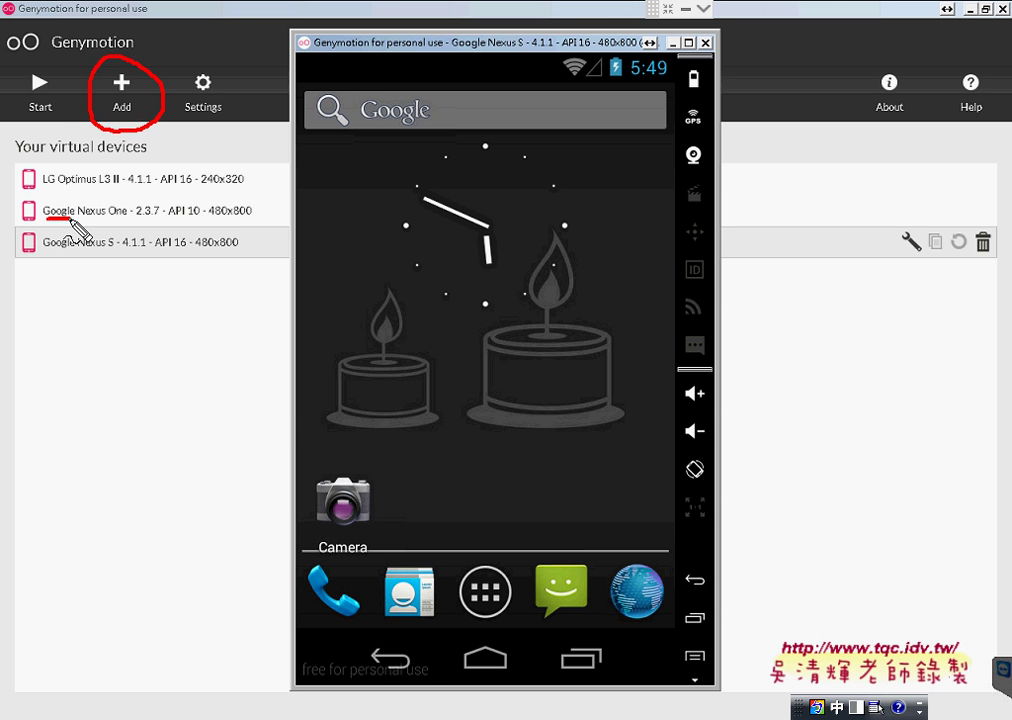
{"action": "left_click_drag", "start_coordinate": [45, 217], "coordinate": [190, 225]}
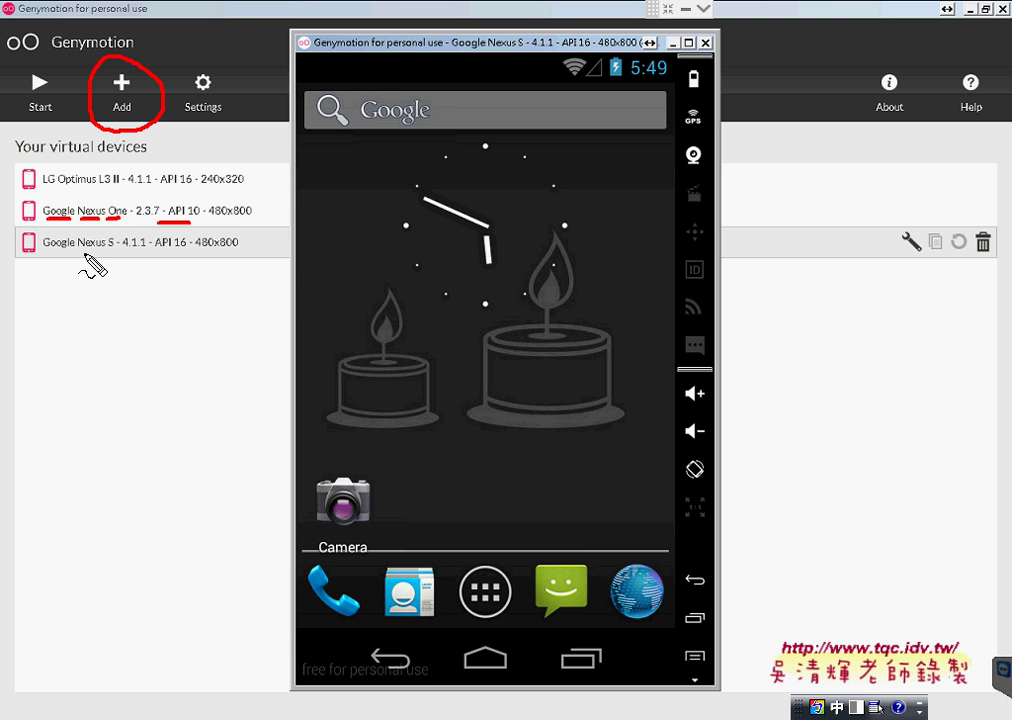
{"action": "left_click_drag", "start_coordinate": [80, 254], "coordinate": [162, 254]}
{"action": "mouse_move", "coordinate": [238, 243]}
{"action": "left_mouse_down"}
{"action": "mouse_move", "coordinate": [287, 238]}
{"action": "mouse_move", "coordinate": [255, 268]}
{"action": "left_mouse_up"}
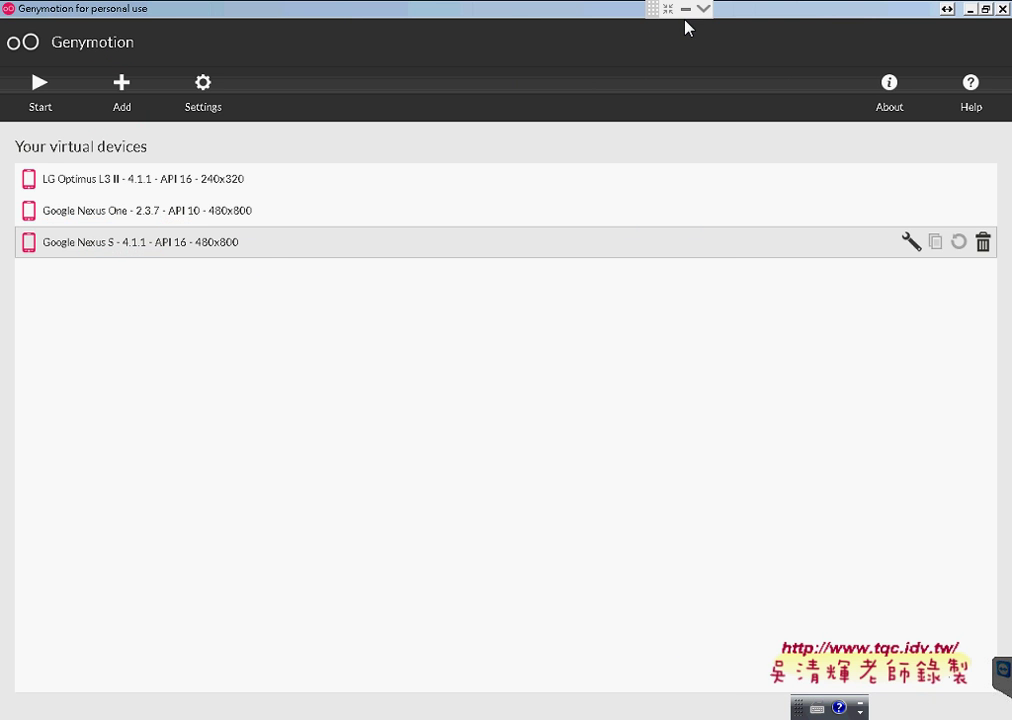
- Return to the shared Drive folder, dismiss the download bar and select INTEL_X86硬體加速.zip
{"action": "left_click", "coordinate": [686, 12]}
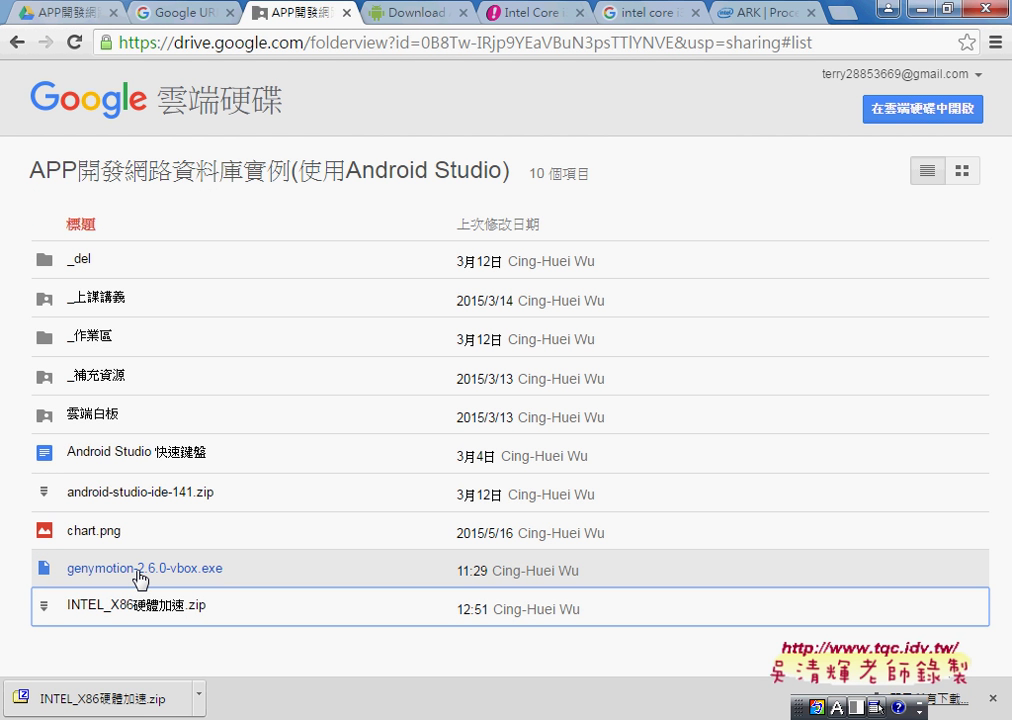
{"action": "left_click", "coordinate": [993, 698]}
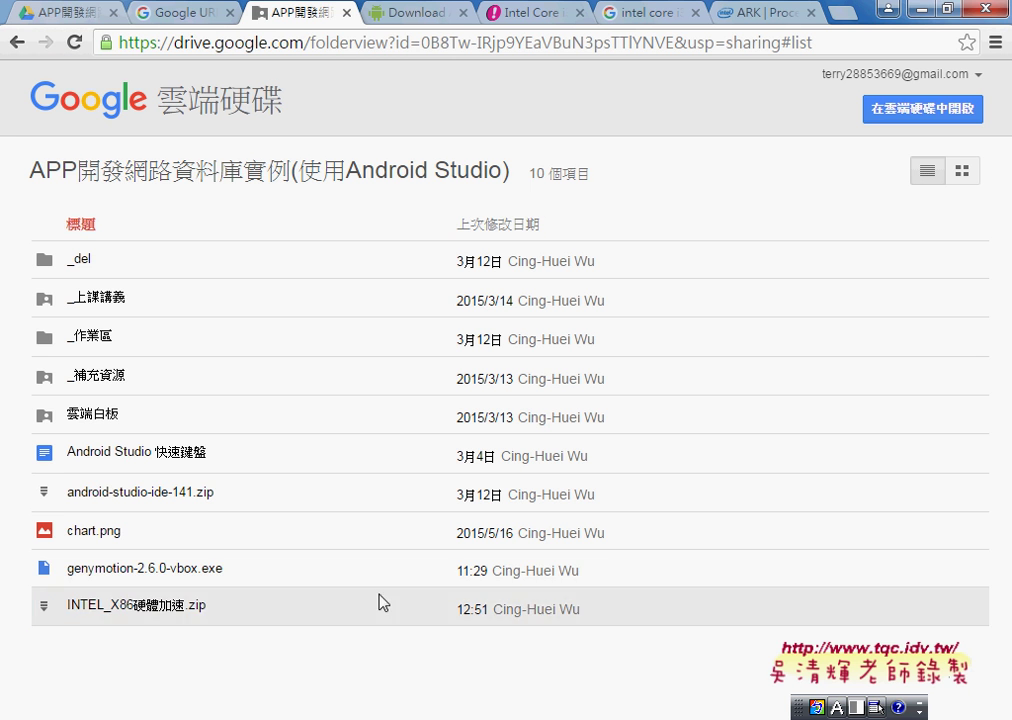
{"action": "left_click", "coordinate": [383, 602]}
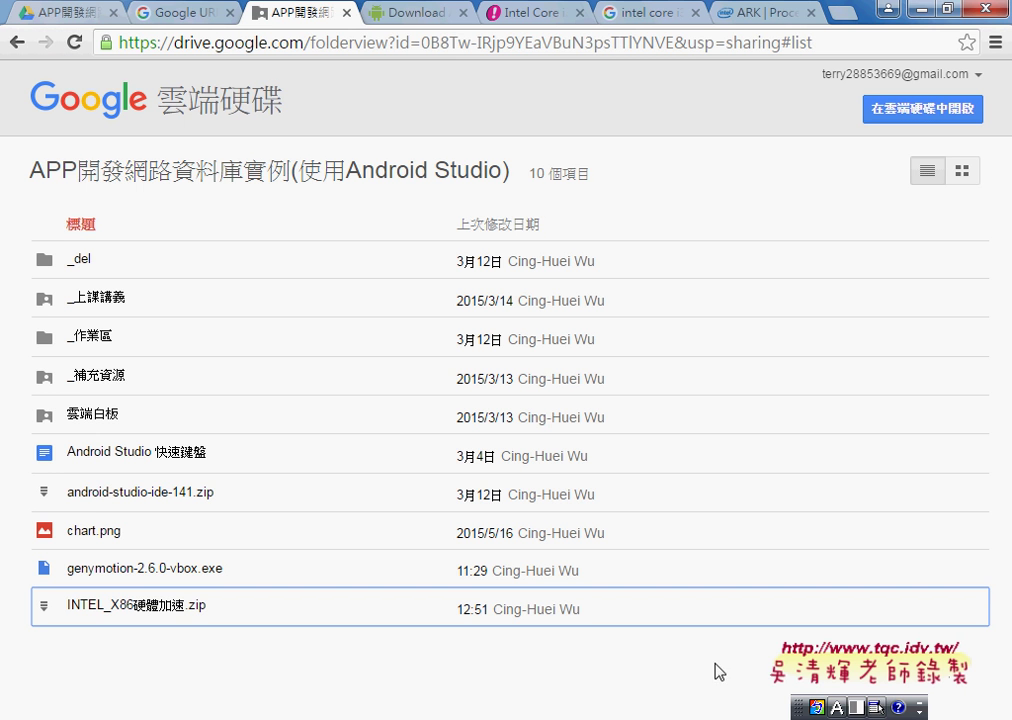
- Open the computer's network adapter settings and view the actions available for the 區域連線 connection
{"action": "left_click", "coordinate": [879, 706]}
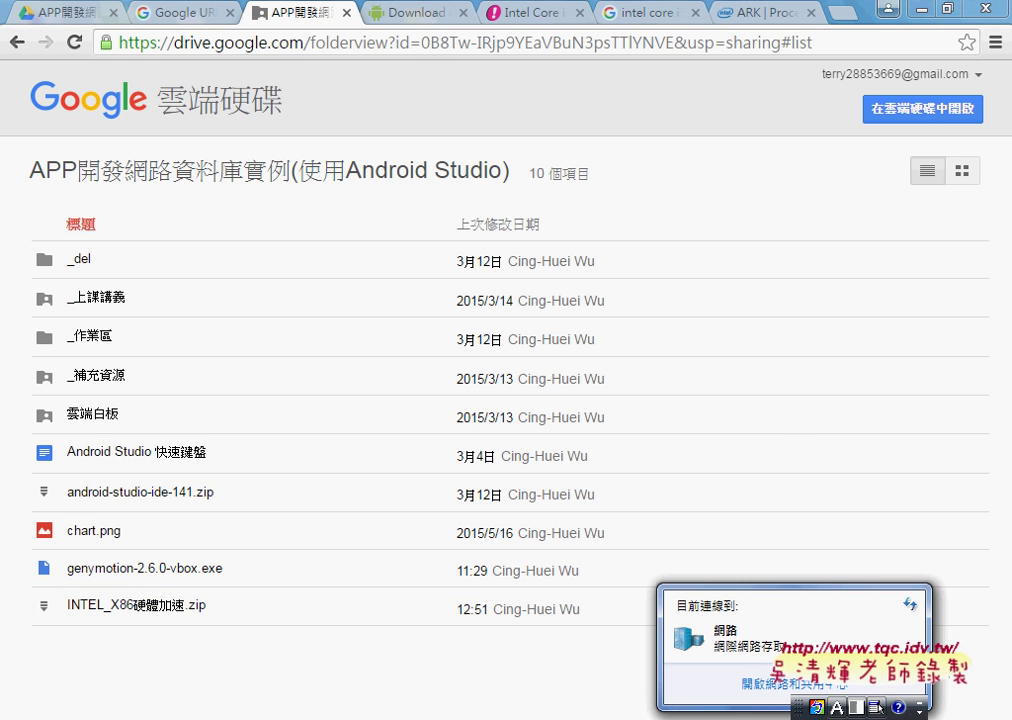
{"action": "left_click", "coordinate": [785, 688]}
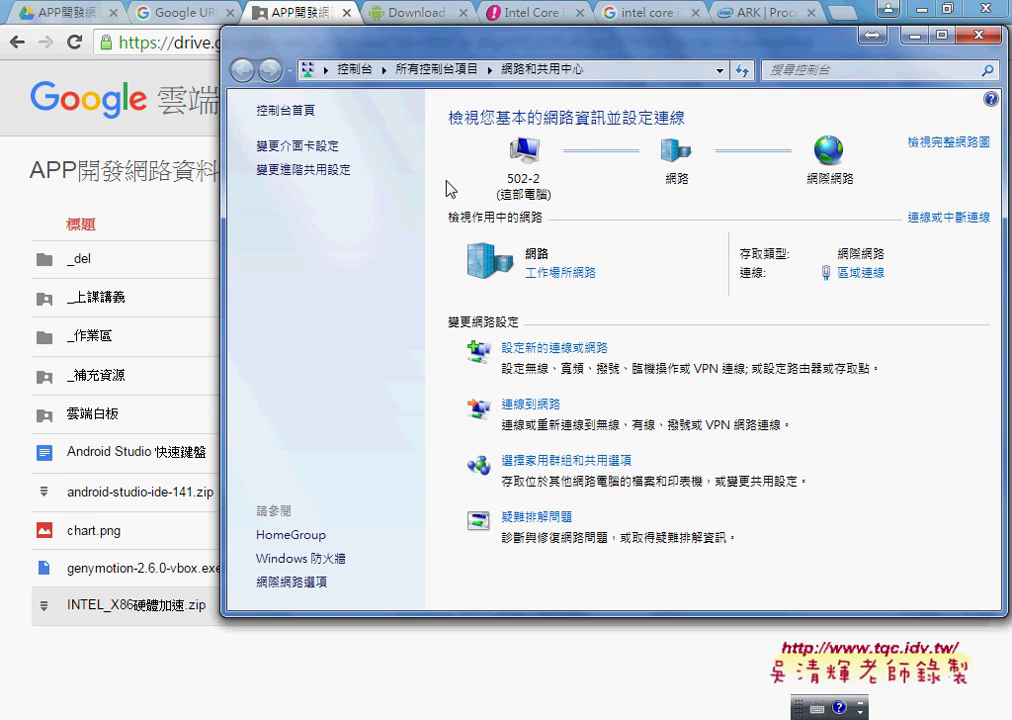
{"action": "left_click", "coordinate": [286, 147]}
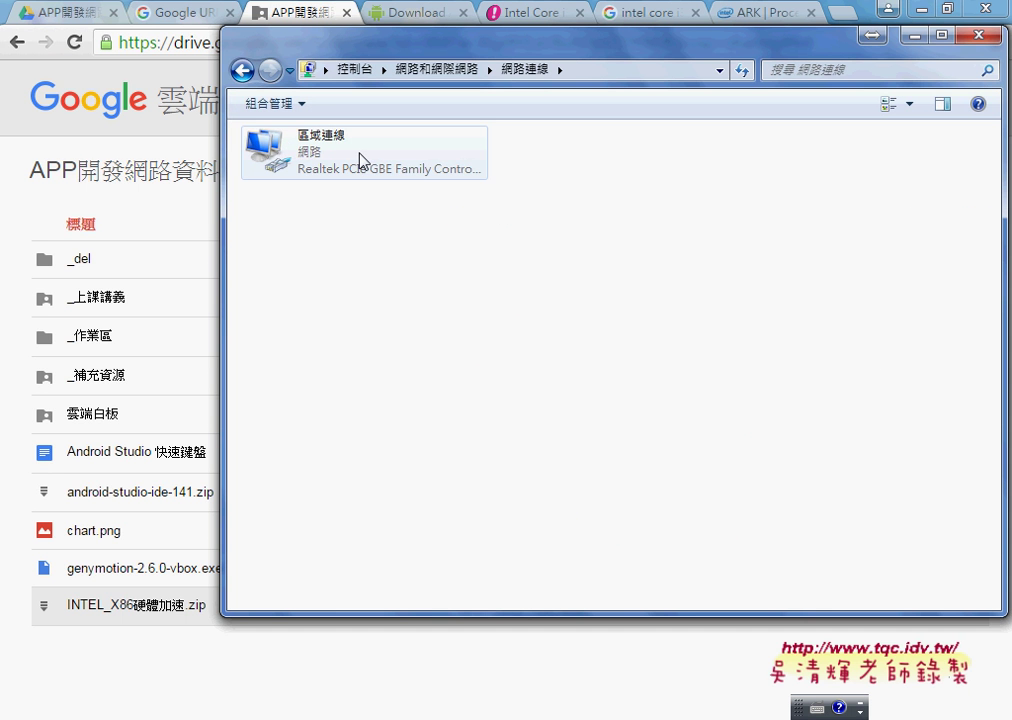
{"action": "right_click", "coordinate": [360, 153]}
{"action": "left_click", "coordinate": [255, 150]}
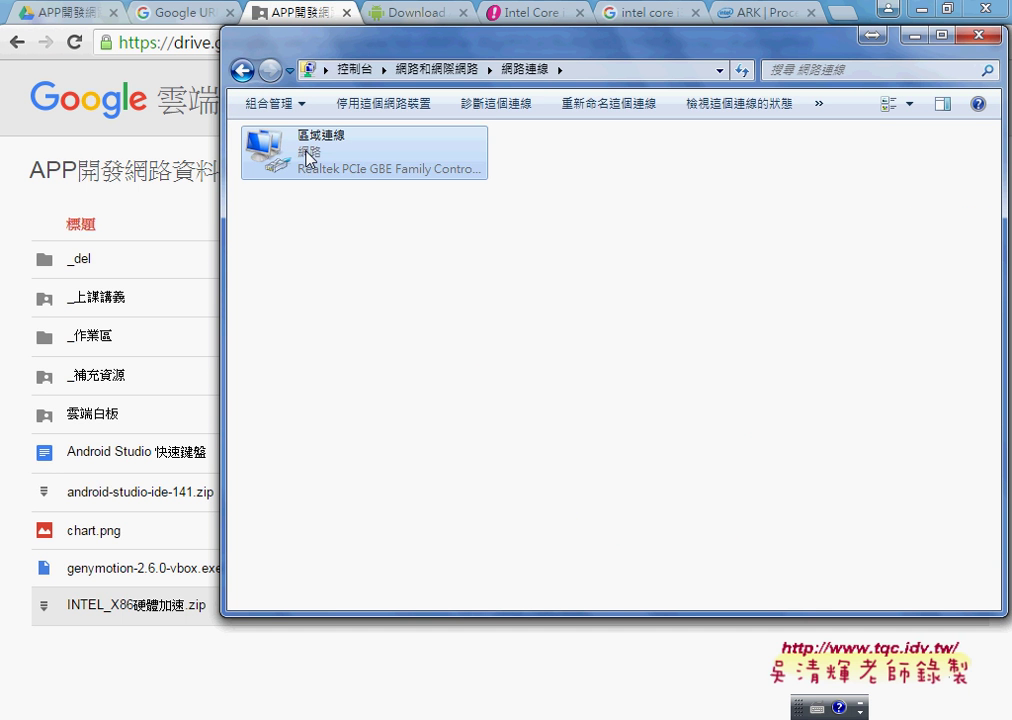
{"action": "right_click", "coordinate": [322, 147]}
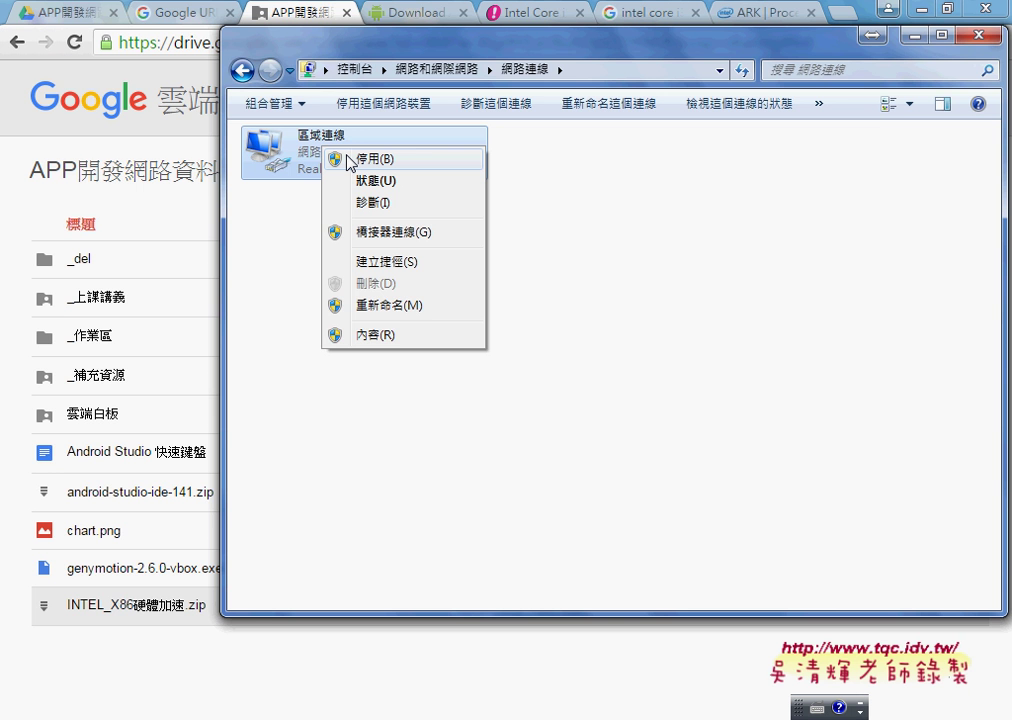
- Clear the Chrome, network connections, emulator and Hardware_Accelerated_Execution_Manager windows off the desktop
{"action": "left_click", "coordinate": [445, 698]}
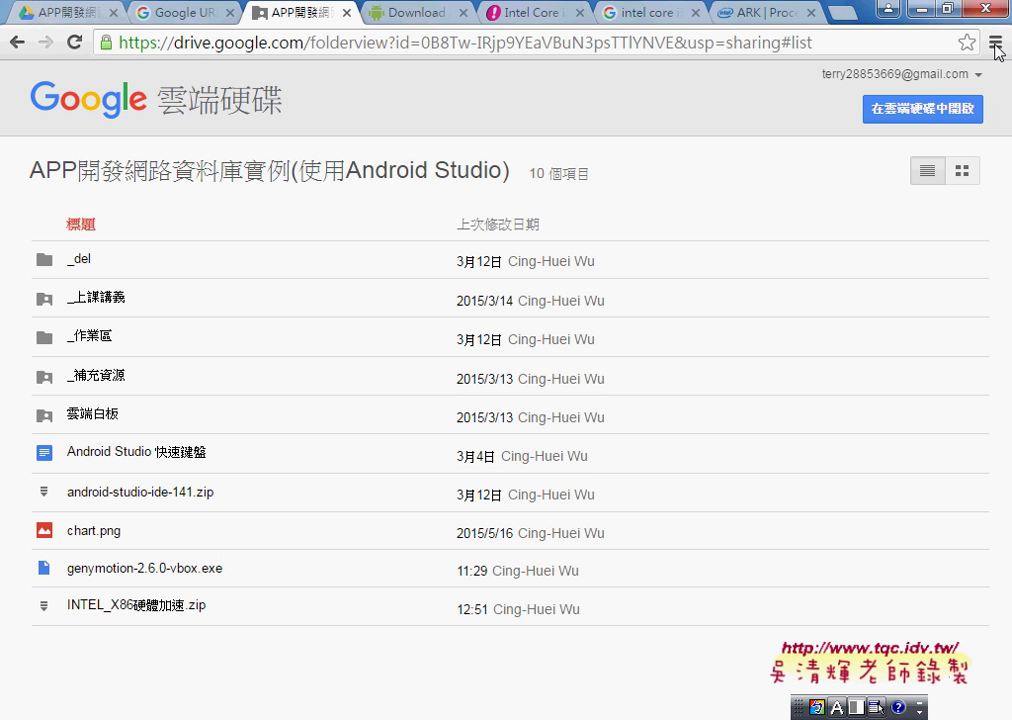
{"action": "left_click", "coordinate": [924, 12]}
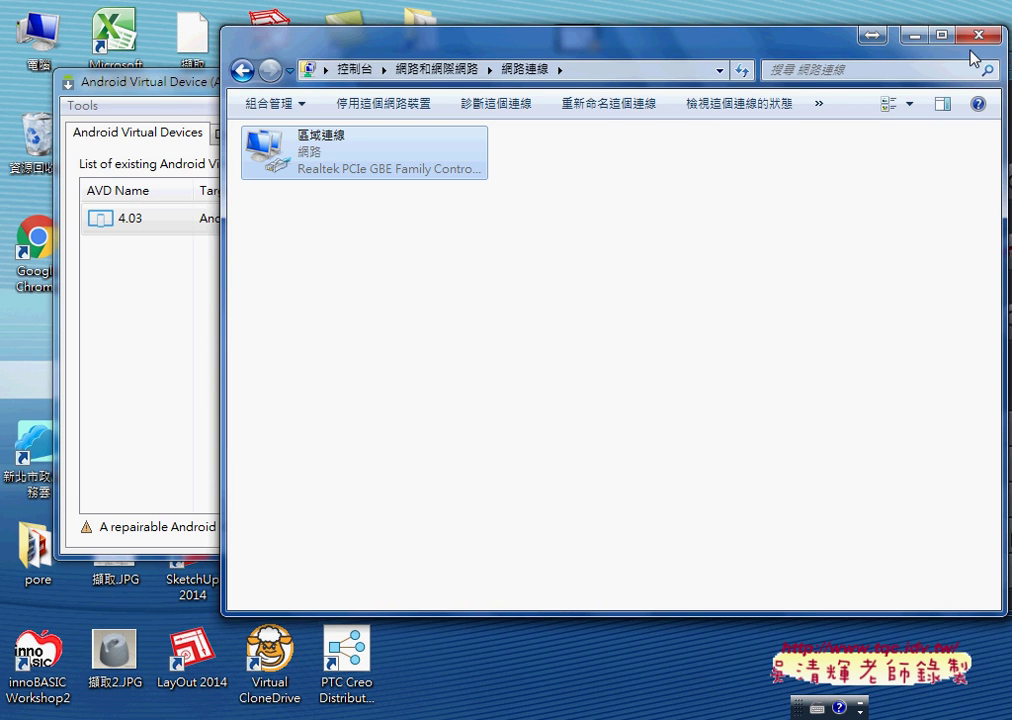
{"action": "left_click", "coordinate": [928, 53]}
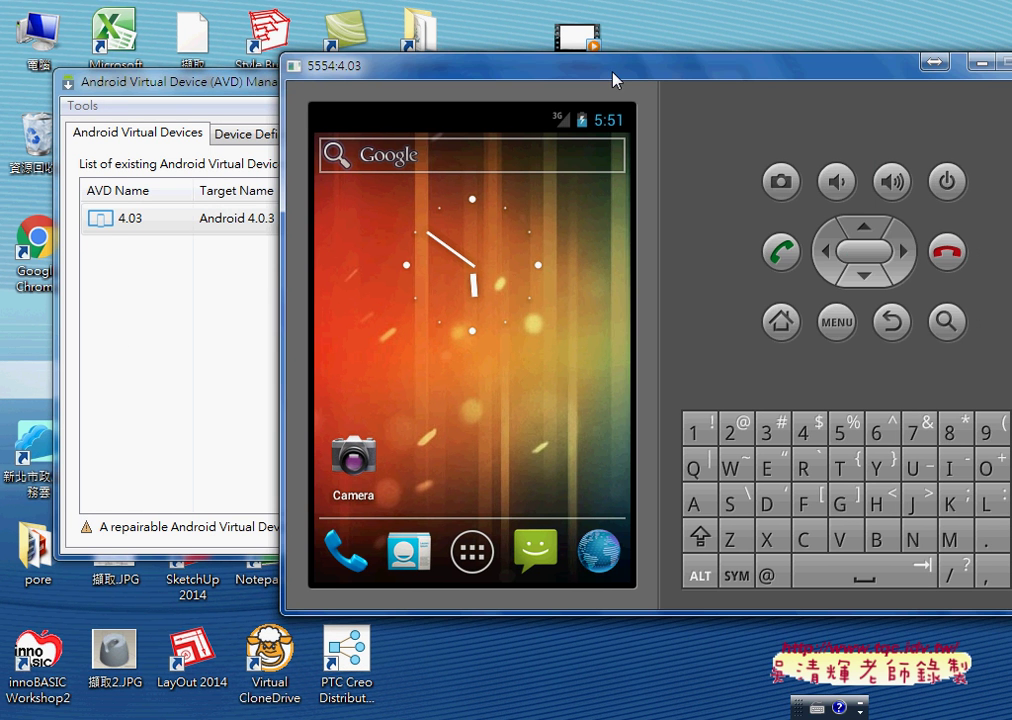
{"action": "key", "text": "super+Down"}
{"action": "left_click", "coordinate": [647, 78]}
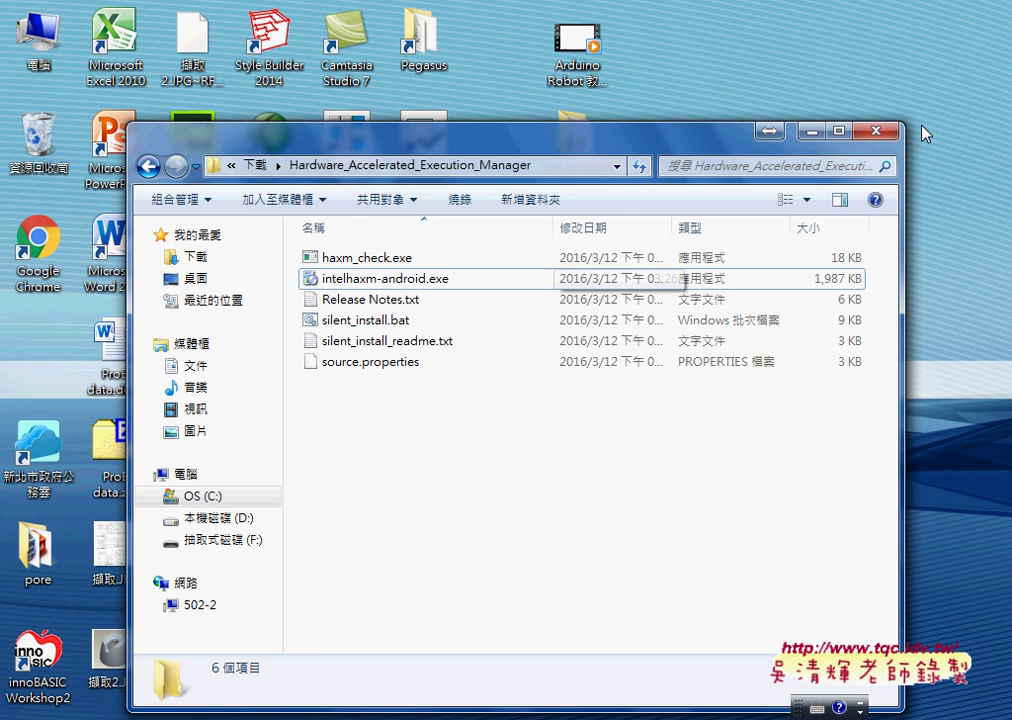
{"action": "left_click", "coordinate": [876, 131]}
- Launch SDK Manager.exe from the android-studio-ide-141 sdk folder and enlarge its window
{"action": "left_click", "coordinate": [598, 710]}
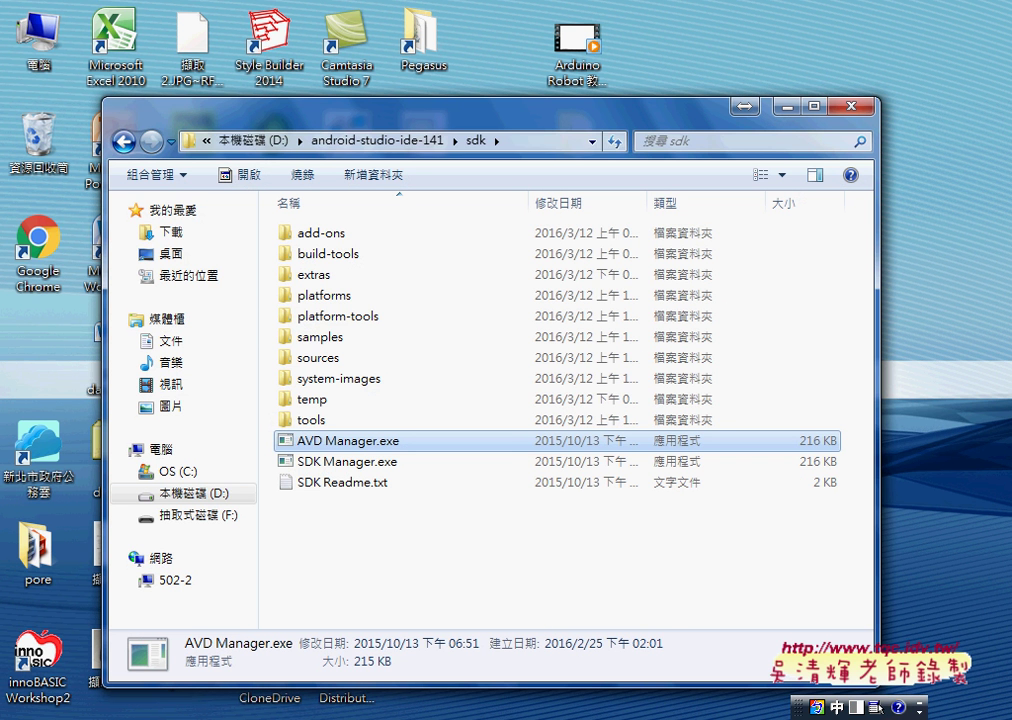
{"action": "left_click", "coordinate": [329, 464]}
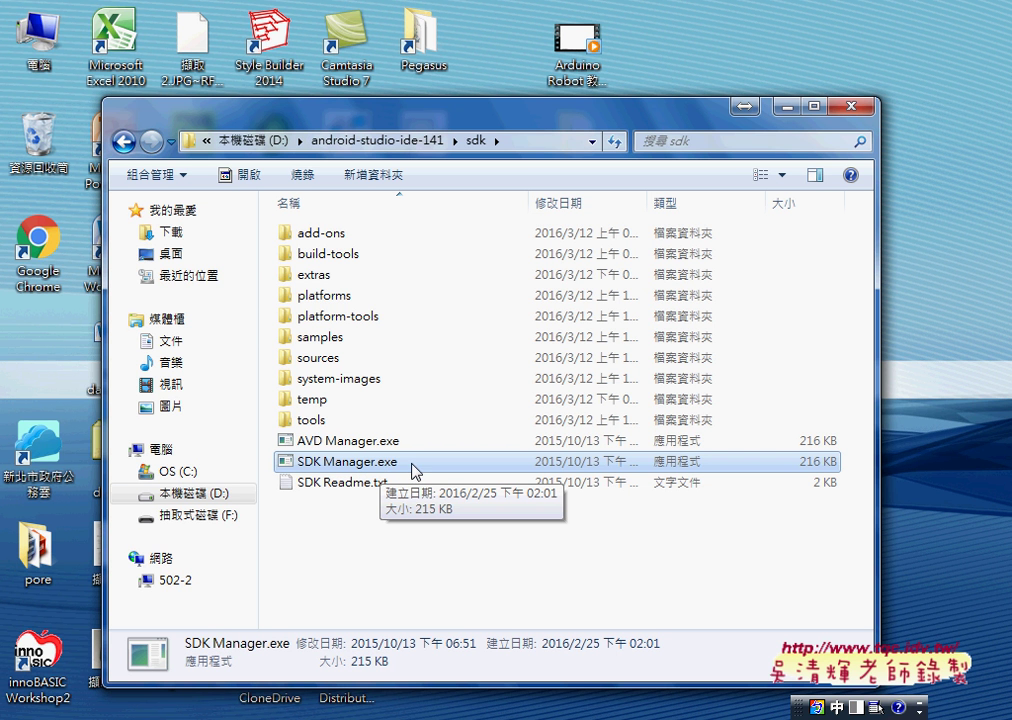
{"action": "double_click", "coordinate": [524, 465]}
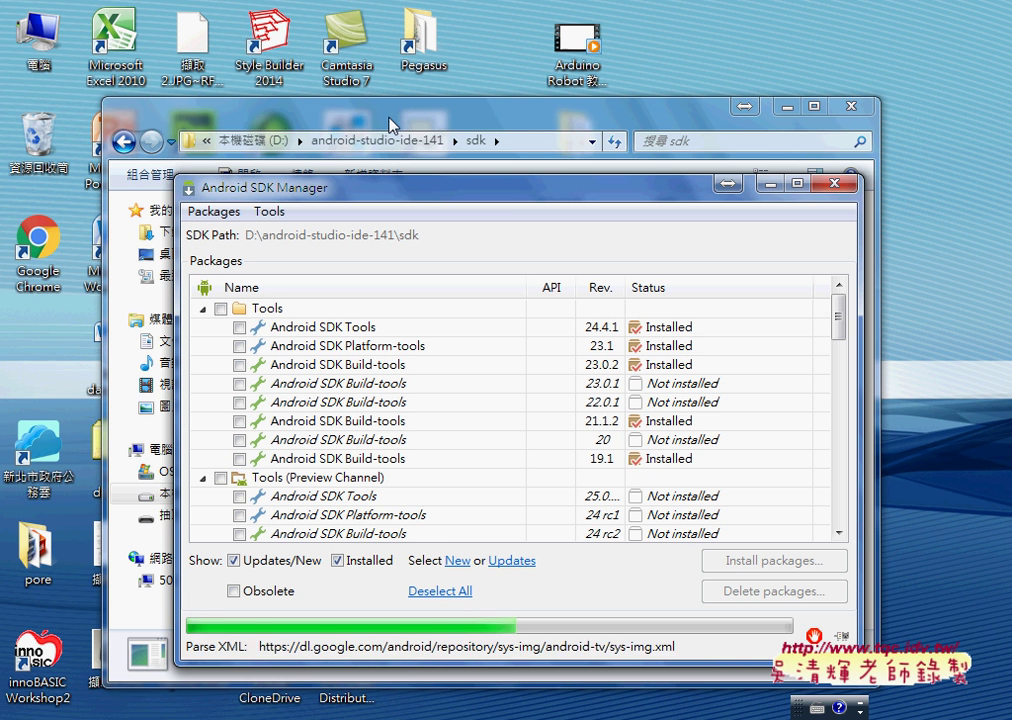
{"action": "left_click_drag", "start_coordinate": [530, 190], "coordinate": [528, 68]}
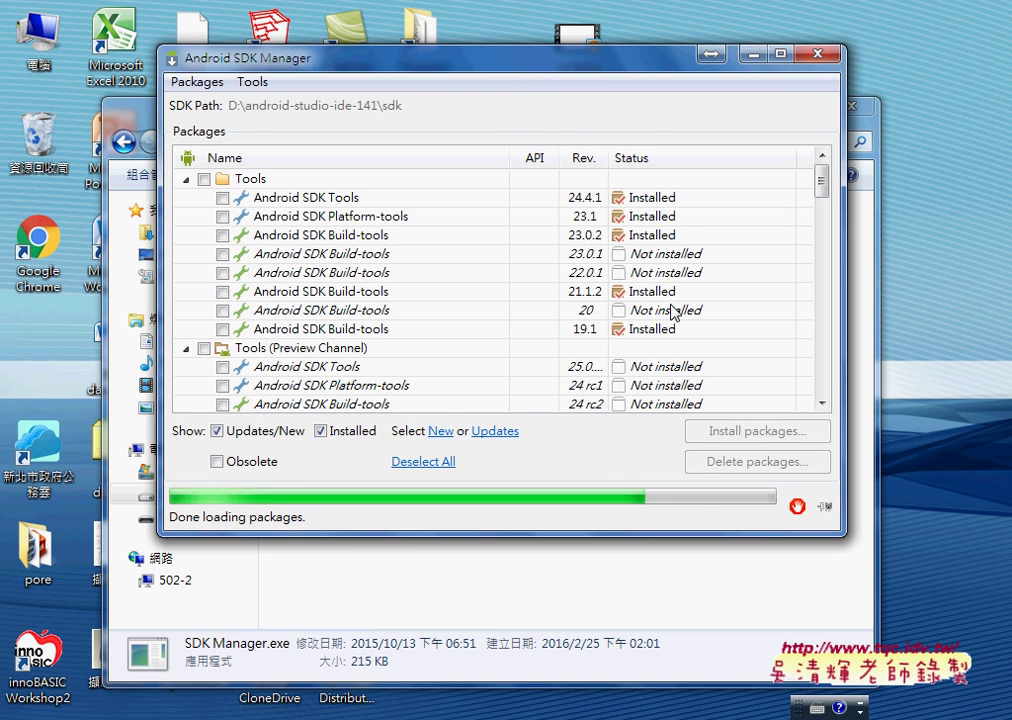
{"action": "left_click_drag", "start_coordinate": [845, 535], "coordinate": [958, 693]}
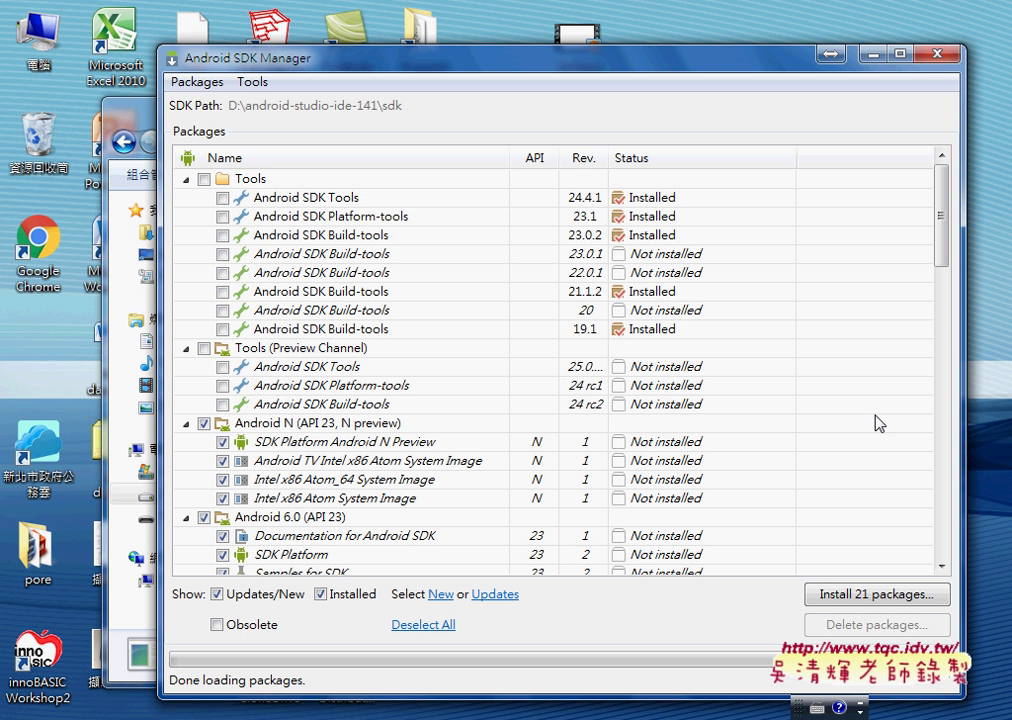
- Review the Extras packages, and deselect all Android 6.0 (API 23) and Android N preview packages
{"action": "left_click_drag", "start_coordinate": [944, 183], "coordinate": [915, 594]}
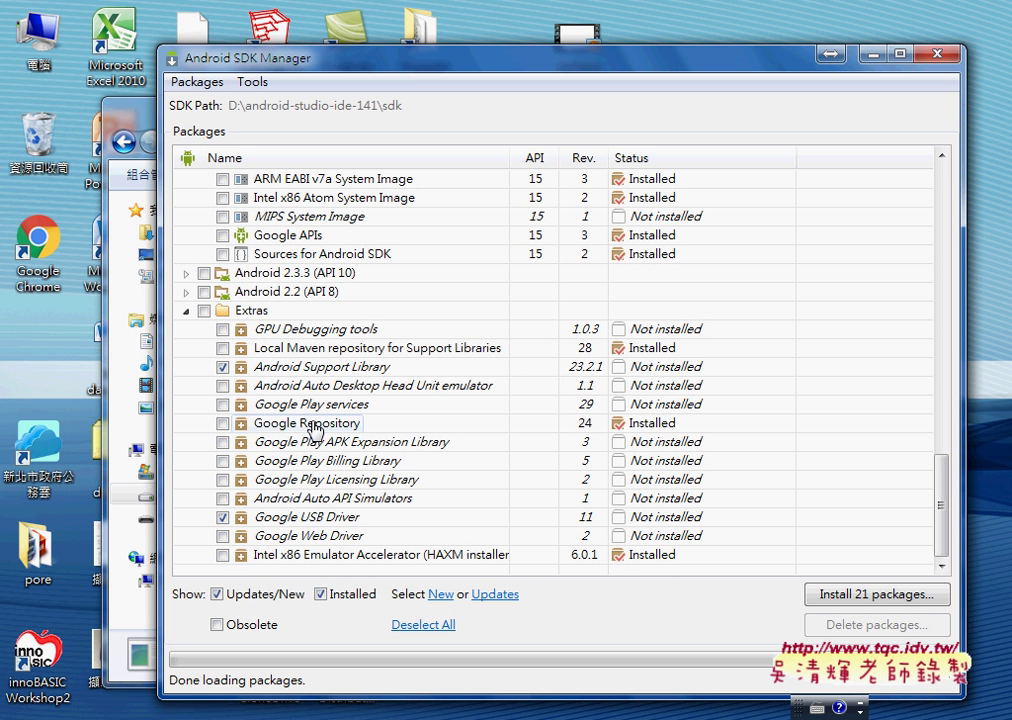
{"action": "left_click", "coordinate": [341, 520]}
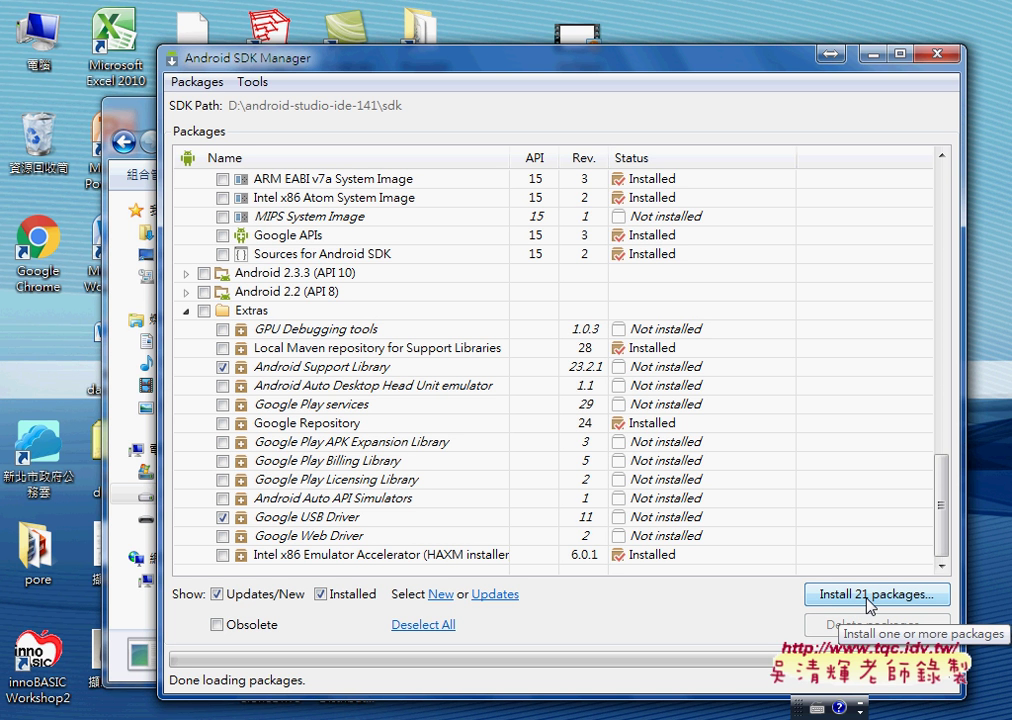
{"action": "scroll", "coordinate": [254, 374], "scroll_direction": "up", "scroll_amount": 5}
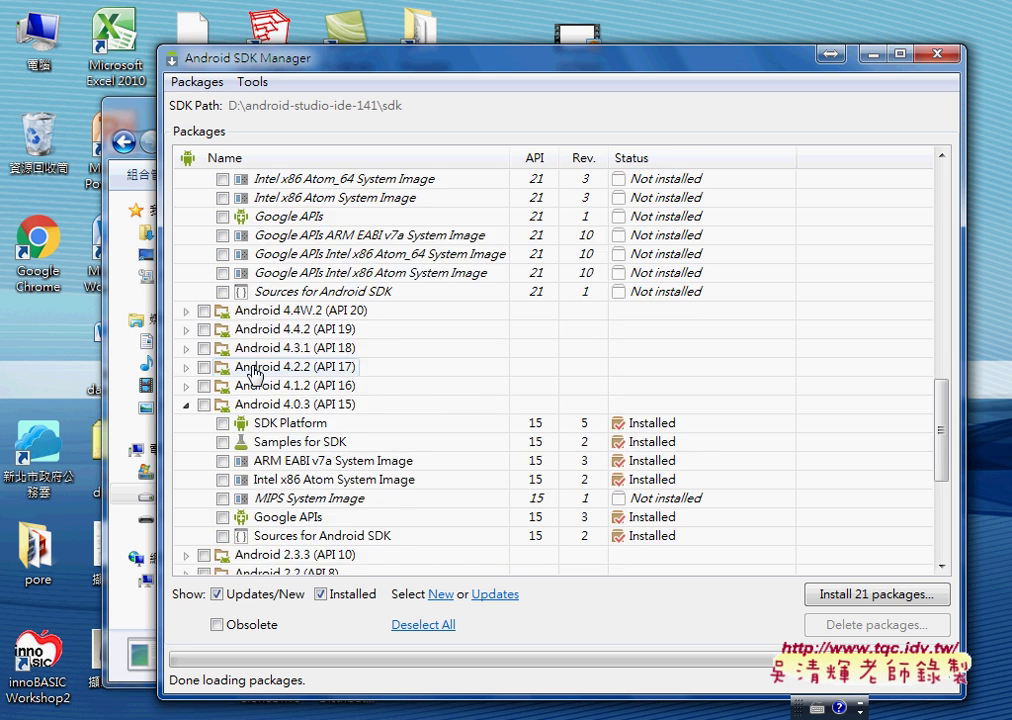
{"action": "scroll", "coordinate": [254, 374], "scroll_direction": "up", "scroll_amount": 15}
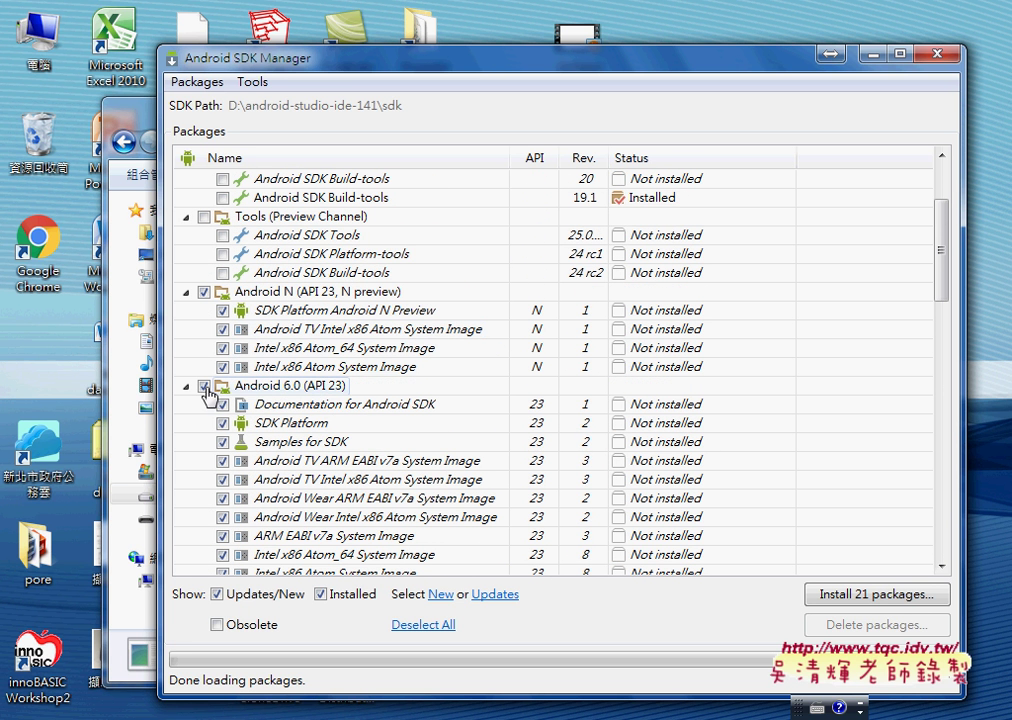
{"action": "left_click", "coordinate": [205, 389]}
{"action": "left_click", "coordinate": [204, 293]}
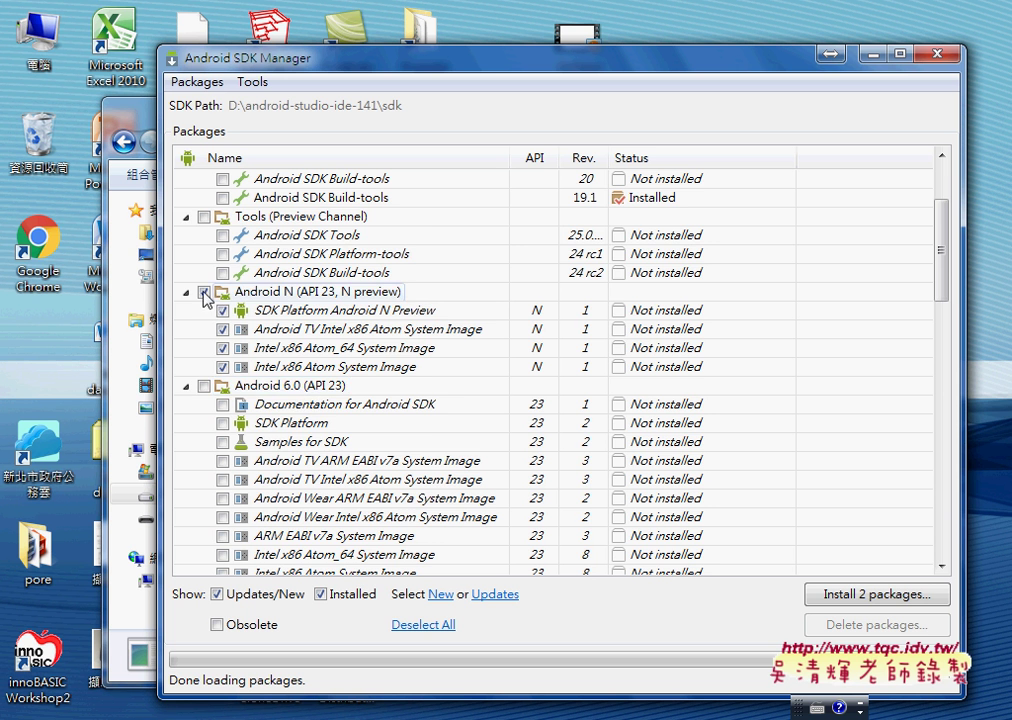
{"action": "scroll", "coordinate": [339, 322], "scroll_direction": "up", "scroll_amount": 3}
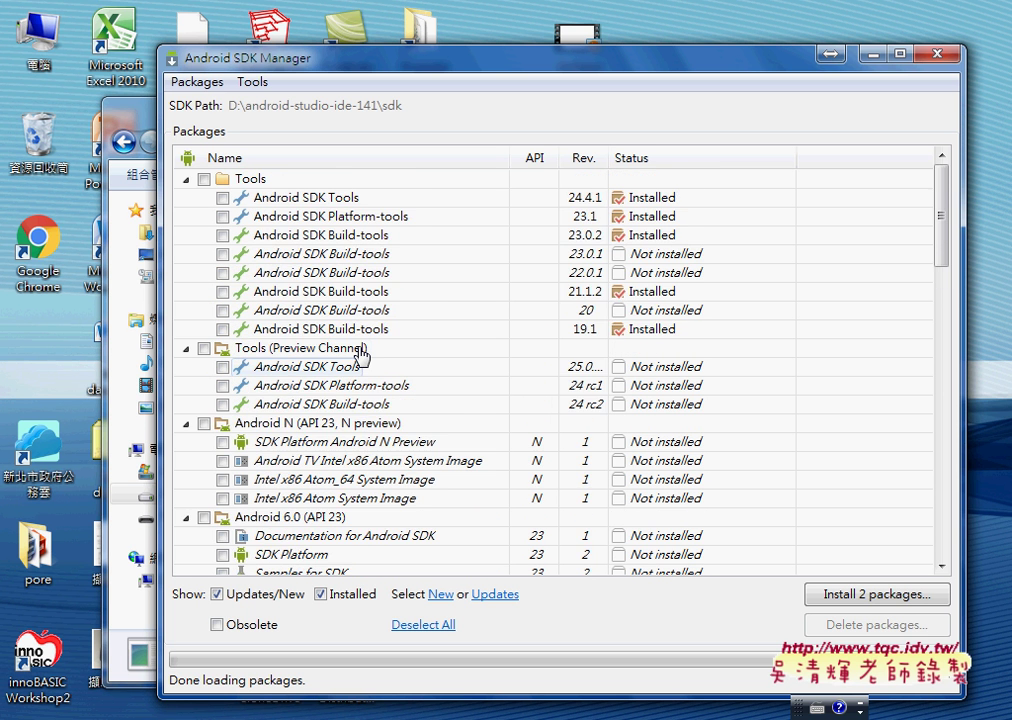
- Deselect Android Support Library under Extras and close the SDK Manager without installing any packages
{"action": "scroll", "coordinate": [360, 355], "scroll_direction": "down", "scroll_amount": 15}
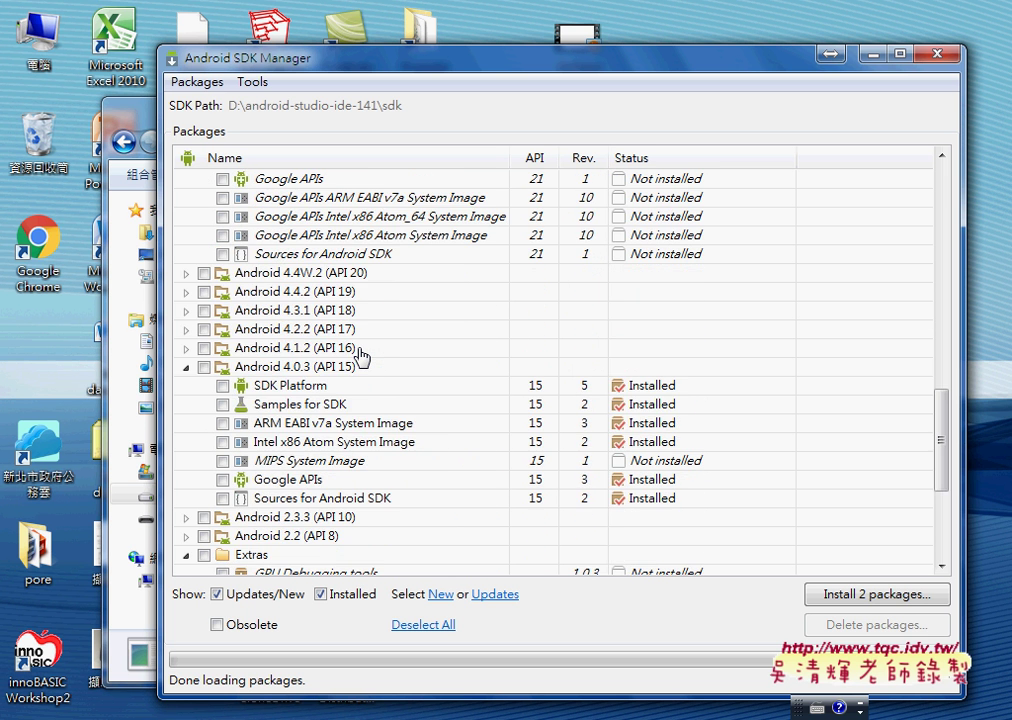
{"action": "scroll", "coordinate": [360, 357], "scroll_direction": "down", "scroll_amount": 4}
{"action": "left_click", "coordinate": [222, 367]}
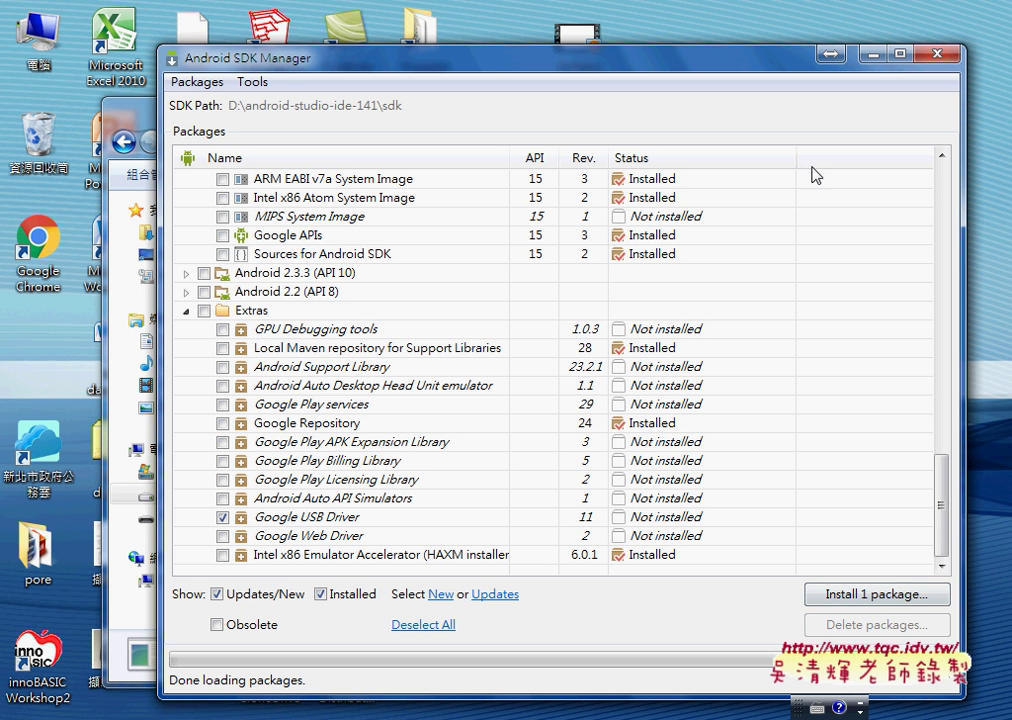
{"action": "left_click_drag", "start_coordinate": [947, 475], "coordinate": [944, 358]}
{"action": "left_click", "coordinate": [946, 55]}
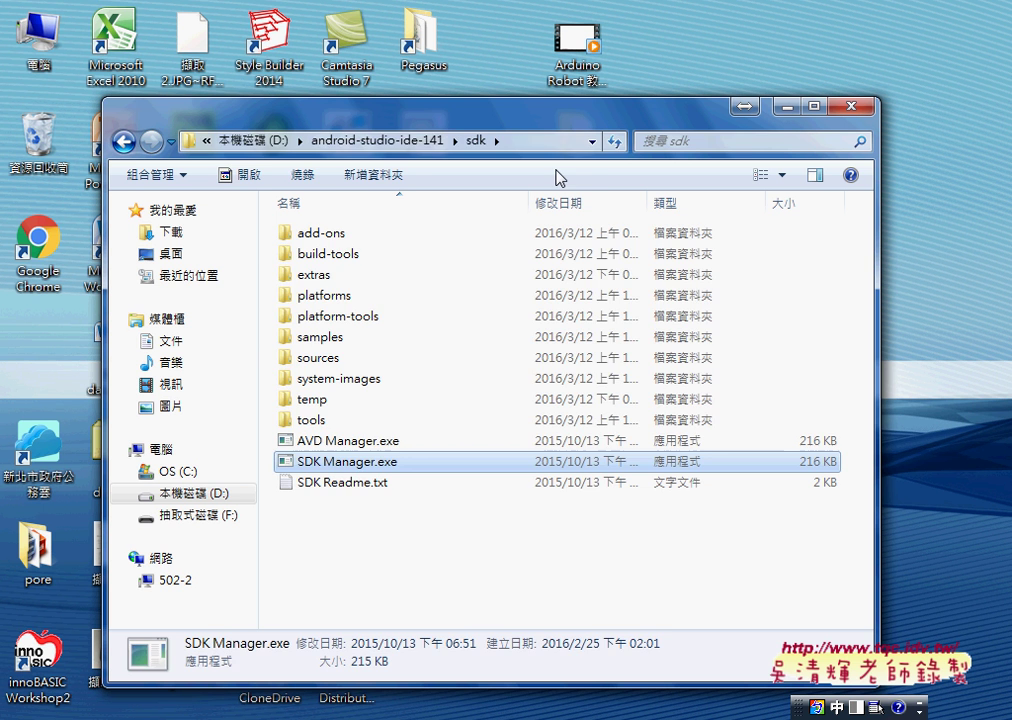
- Open the bin folder inside the inner android-studio-ide-141 folder and select studio.exe
{"action": "left_click", "coordinate": [405, 137]}
{"action": "double_click", "coordinate": [368, 236]}
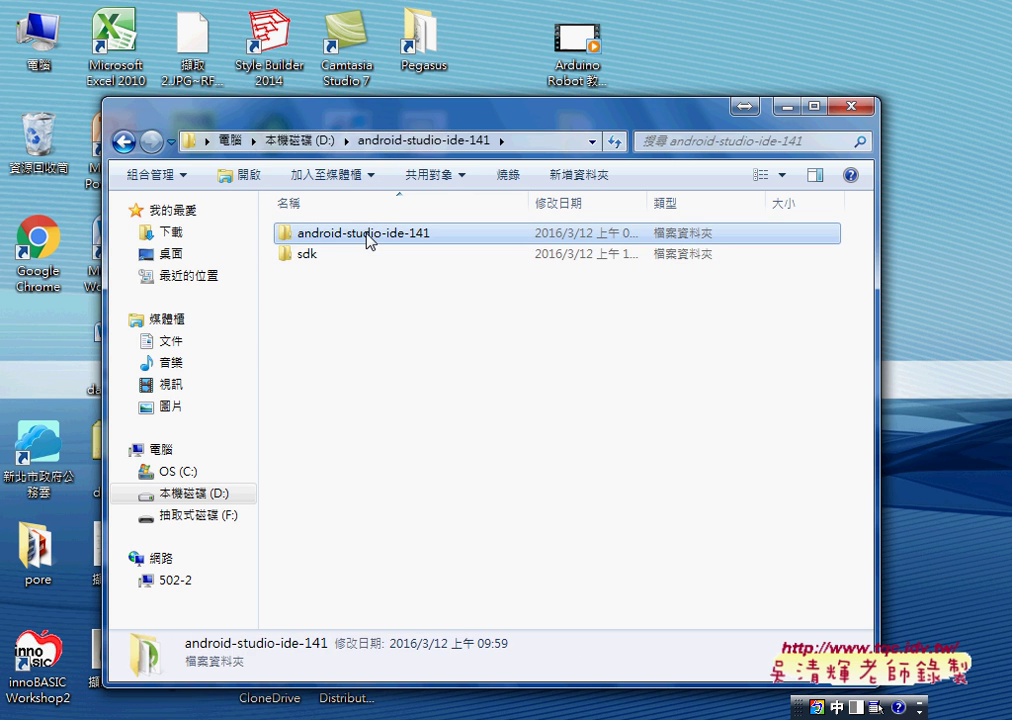
{"action": "double_click", "coordinate": [297, 238]}
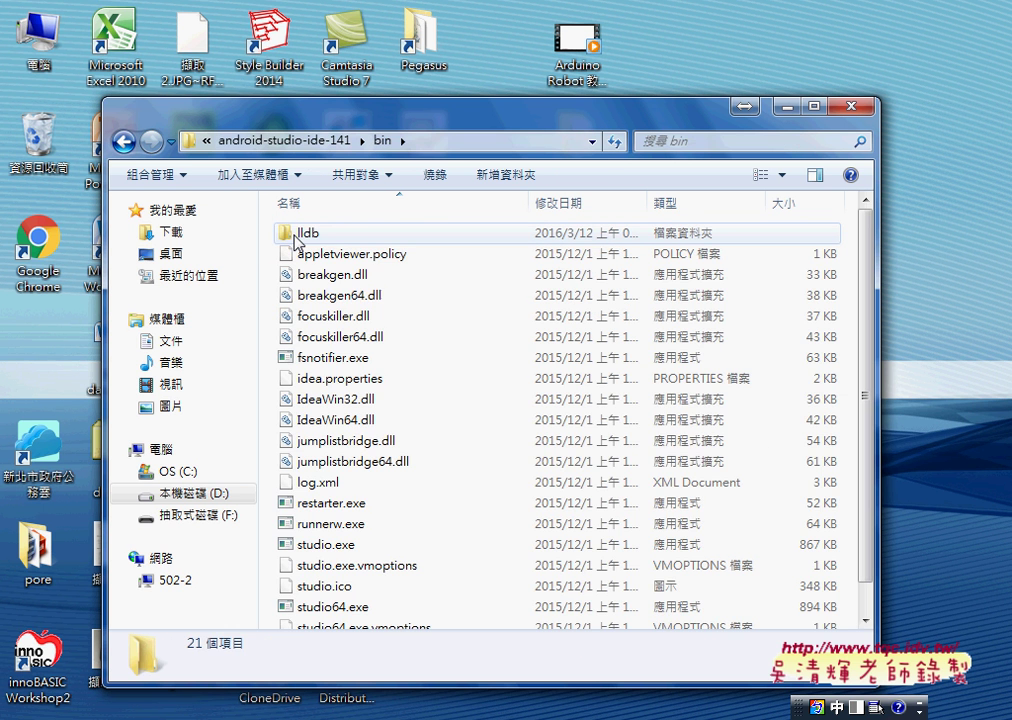
{"action": "scroll", "coordinate": [471, 413], "scroll_direction": "down", "scroll_amount": 1}
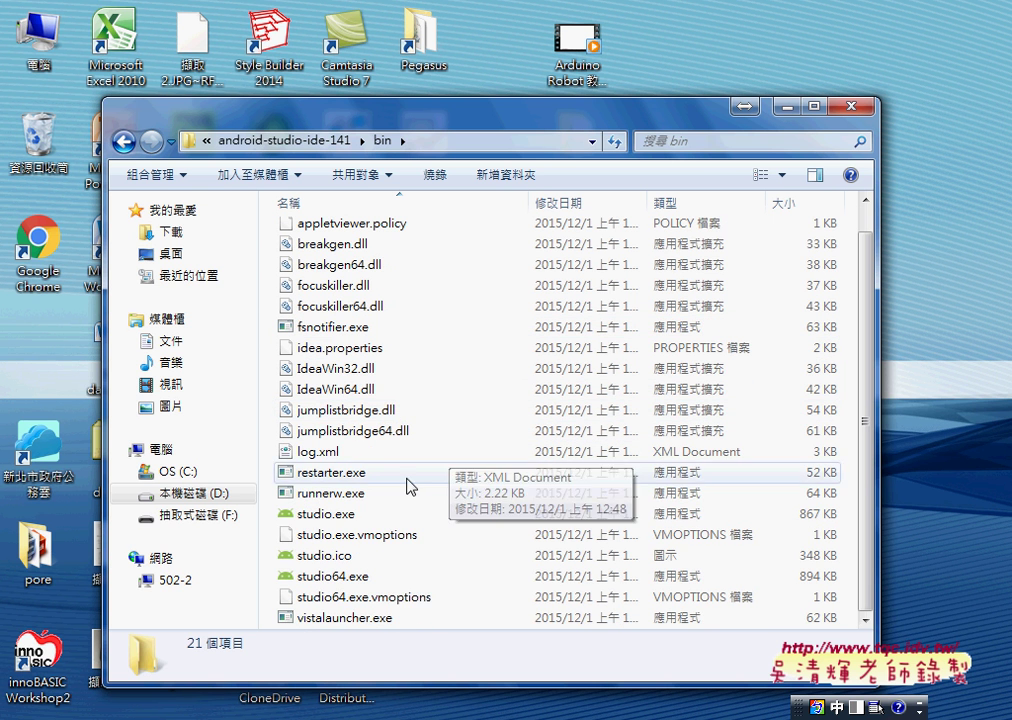
{"action": "left_click", "coordinate": [369, 518]}
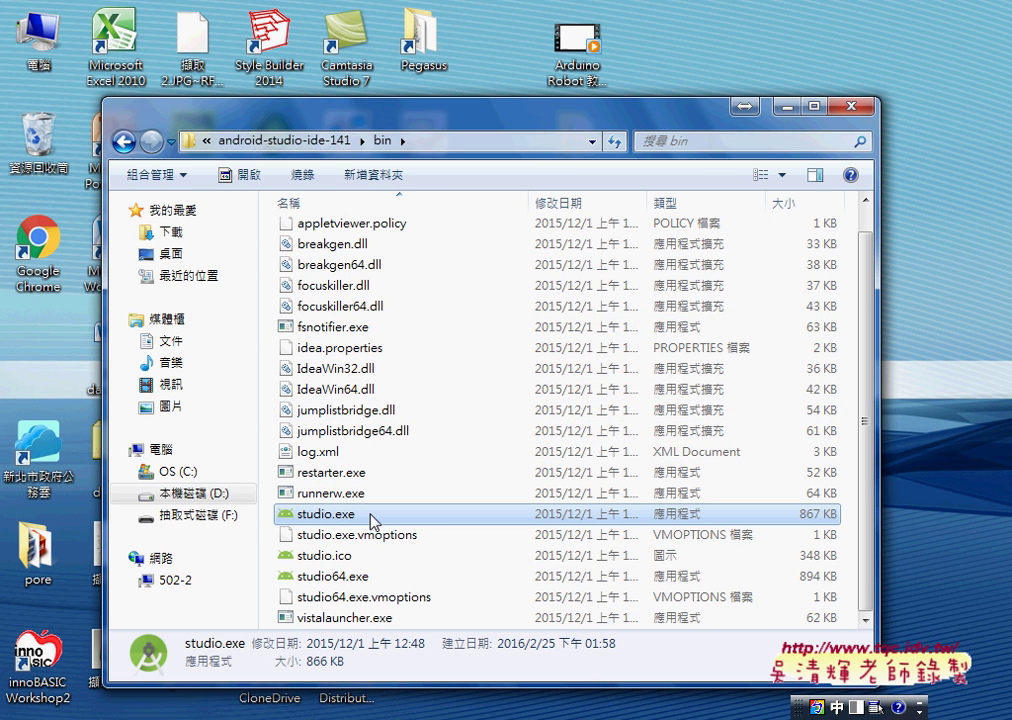